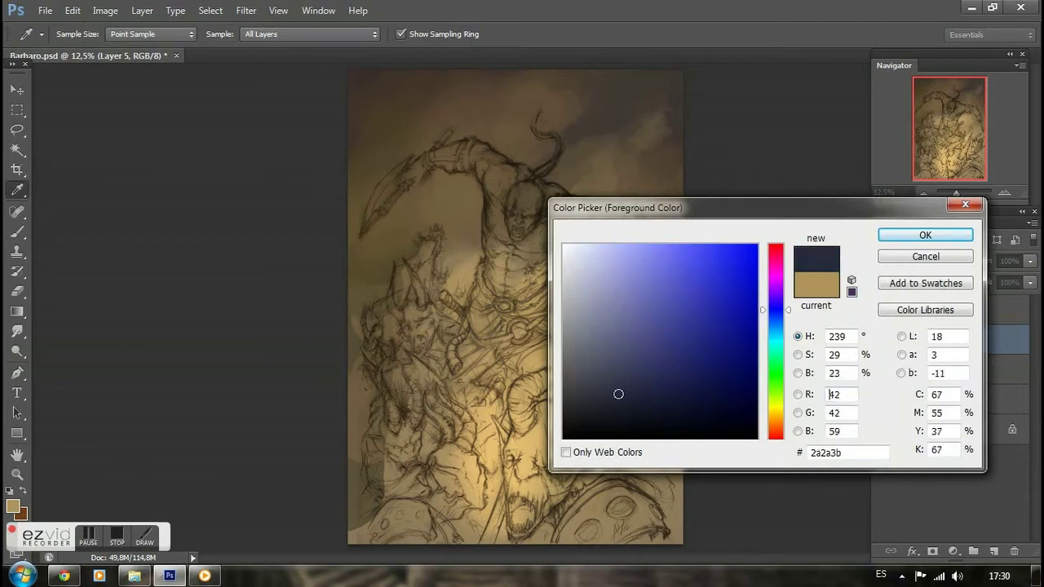
# Step: Confirm dark navy #2a2a3b as the foreground colour and block in the front-right demons on Layer 5 with a 180 px brush
pyautogui.rightClick(482, 349)
pyautogui.rightClick(540, 350)
pyautogui.press('Return')
pyautogui.moveTo(540, 350)
pyautogui.mouseDown()
pyautogui.moveTo(517, 397)
pyautogui.moveTo(528, 366)
pyautogui.moveTo(541, 440)
pyautogui.moveTo(604, 404)
pyautogui.moveTo(564, 405)
pyautogui.moveTo(587, 366)
pyautogui.moveTo(589, 327)
pyautogui.mouseUp()
pyautogui.press('f')
pyautogui.scroll(2, 427, 280)
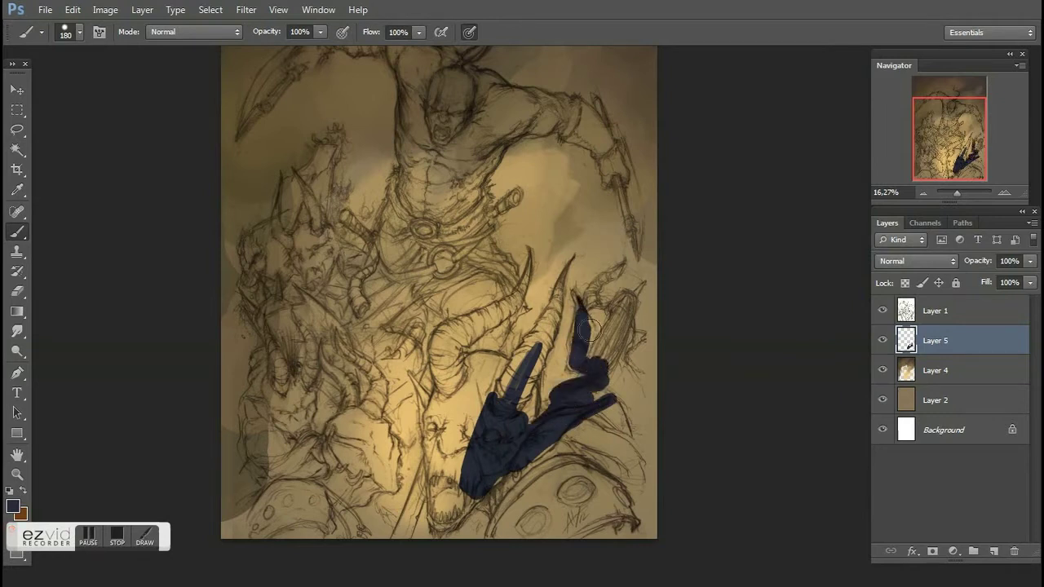
pyautogui.moveTo(598, 284)
pyautogui.mouseDown()
pyautogui.moveTo(604, 343)
pyautogui.moveTo(620, 359)
pyautogui.moveTo(632, 424)
pyautogui.moveTo(505, 519)
pyautogui.moveTo(441, 489)
pyautogui.moveTo(412, 379)
pyautogui.moveTo(444, 359)
pyautogui.moveTo(535, 510)
pyautogui.moveTo(632, 510)
pyautogui.mouseUp()
pyautogui.scroll(2, 455, 303)
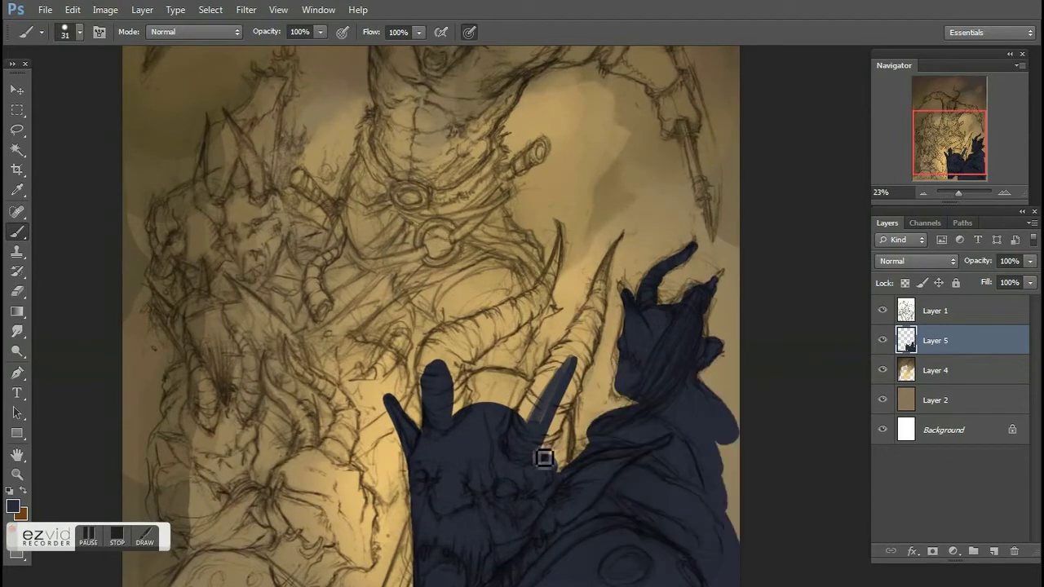
# Step: Paint the large front demon's horns in navy and fill the gaps around the neighbouring figures, resizing the brush as needed
pyautogui.moveTo(597, 321)
pyautogui.mouseDown()
pyautogui.moveTo(586, 395)
pyautogui.moveTo(597, 365)
pyautogui.moveTo(583, 350)
pyautogui.moveTo(568, 432)
pyautogui.moveTo(547, 400)
pyautogui.moveTo(480, 355)
pyautogui.moveTo(448, 428)
pyautogui.moveTo(426, 378)
pyautogui.moveTo(544, 304)
pyautogui.moveTo(527, 326)
pyautogui.moveTo(520, 311)
pyautogui.moveTo(478, 351)
pyautogui.moveTo(469, 333)
pyautogui.moveTo(589, 312)
pyautogui.moveTo(538, 409)
pyautogui.moveTo(477, 387)
pyautogui.mouseUp()
pyautogui.rightClick(480, 356)
pyautogui.press('Return')
pyautogui.moveTo(596, 315)
pyautogui.mouseDown()
pyautogui.moveTo(614, 245)
pyautogui.moveTo(713, 143)
pyautogui.mouseUp()
pyautogui.moveTo(461, 346); pyautogui.dragTo(462, 395)
pyautogui.moveTo(518, 363); pyautogui.dragTo(477, 477)
pyautogui.moveTo(385, 479)
pyautogui.mouseDown()
pyautogui.moveTo(408, 418)
pyautogui.moveTo(478, 384)
pyautogui.moveTo(472, 338)
pyautogui.mouseUp()
# Step: Set the brush size to 170 px and block in the bodies of the lower-left demons in navy
pyautogui.rightClick(453, 220)
pyautogui.write('170')
pyautogui.press('Return')
pyautogui.moveTo(412, 412)
pyautogui.mouseDown()
pyautogui.moveTo(455, 322)
pyautogui.moveTo(383, 359)
pyautogui.moveTo(273, 382)
pyautogui.mouseUp()
pyautogui.moveTo(379, 383); pyautogui.dragTo(261, 469)
# Step: Erase the paint spill around the left-hand demons, then continue filling their silhouettes with the Brush
pyautogui.press('e')
pyautogui.moveTo(378, 375)
pyautogui.mouseDown()
pyautogui.moveTo(366, 403)
pyautogui.moveTo(338, 412)
pyautogui.mouseUp()
pyautogui.press('b')
pyautogui.moveTo(359, 428)
pyautogui.mouseDown()
pyautogui.moveTo(345, 395)
pyautogui.moveTo(323, 447)
pyautogui.moveTo(389, 337)
pyautogui.moveTo(449, 301)
pyautogui.mouseUp()
pyautogui.moveTo(483, 174); pyautogui.dragTo(463, 248)
# Step: Set the brush size to 56 px and paint the narrower shapes of the left-hand demons in navy
pyautogui.rightClick(462, 247)
pyautogui.write('56')
pyautogui.press('Return')
pyautogui.moveTo(437, 390)
pyautogui.mouseDown()
pyautogui.moveTo(446, 342)
pyautogui.moveTo(391, 298)
pyautogui.moveTo(420, 311)
pyautogui.moveTo(404, 340)
pyautogui.moveTo(364, 316)
pyautogui.moveTo(396, 335)
pyautogui.moveTo(347, 266)
pyautogui.mouseUp()
pyautogui.moveTo(347, 265); pyautogui.dragTo(393, 330)
pyautogui.moveTo(395, 169)
pyautogui.mouseDown()
pyautogui.moveTo(384, 292)
pyautogui.moveTo(457, 441)
pyautogui.mouseUp()
# Step: Fill the remaining areas of the left-hand demon group in navy, adjusting the brush size up to 197 px
pyautogui.rightClick(440, 249)
pyautogui.moveTo(441, 249); pyautogui.dragTo(451, 253)
pyautogui.press('Return')
pyautogui.moveTo(431, 379)
pyautogui.mouseDown()
pyautogui.moveTo(440, 302)
pyautogui.moveTo(428, 400)
pyautogui.moveTo(471, 412)
pyautogui.moveTo(506, 367)
pyautogui.moveTo(464, 369)
pyautogui.mouseUp()
pyautogui.moveTo(397, 280); pyautogui.dragTo(387, 204)
pyautogui.rightClick(441, 362)
pyautogui.moveTo(539, 402); pyautogui.dragTo(571, 401)
pyautogui.press('Return')
pyautogui.moveTo(384, 522)
pyautogui.mouseDown()
pyautogui.moveTo(424, 441)
pyautogui.moveTo(458, 412)
pyautogui.moveTo(559, 403)
pyautogui.moveTo(541, 438)
pyautogui.moveTo(412, 343)
pyautogui.moveTo(351, 317)
pyautogui.moveTo(322, 245)
pyautogui.moveTo(334, 522)
pyautogui.moveTo(413, 347)
pyautogui.mouseUp()
pyautogui.moveTo(462, 264)
pyautogui.mouseDown()
pyautogui.moveTo(444, 163)
pyautogui.moveTo(397, 333)
pyautogui.moveTo(367, 182)
pyautogui.mouseUp()
pyautogui.moveTo(342, 350); pyautogui.dragTo(389, 468)
pyautogui.scroll(-3, 527, 198)
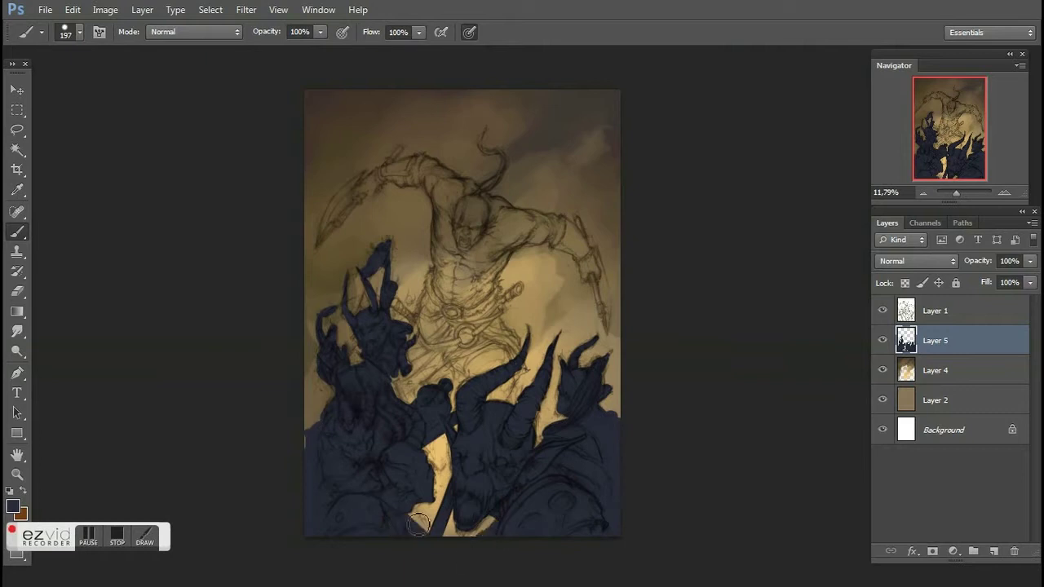
# Step: Block in the barbarian's torso, legs, head and raised arm in navy with the 197 px brush, closing the gaps between the demons
pyautogui.moveTo(487, 398)
pyautogui.mouseDown()
pyautogui.moveTo(412, 338)
pyautogui.moveTo(429, 278)
pyautogui.moveTo(473, 245)
pyautogui.moveTo(495, 304)
pyautogui.moveTo(490, 222)
pyautogui.moveTo(441, 237)
pyautogui.mouseUp()
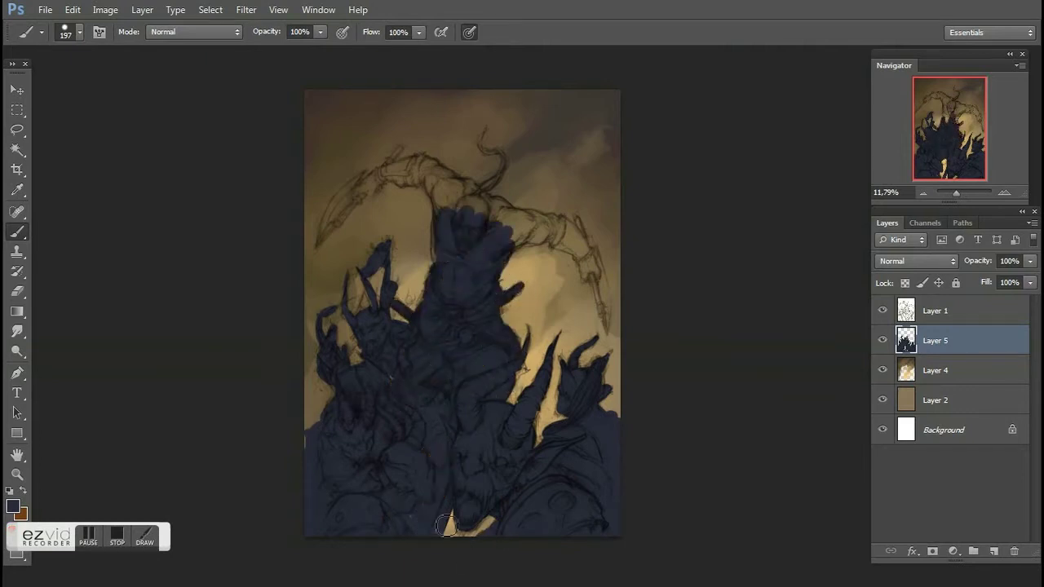
pyautogui.moveTo(432, 457); pyautogui.dragTo(498, 531)
pyautogui.keyDown('ctrl'); pyautogui.click(480, 227); pyautogui.keyUp('ctrl')
pyautogui.moveTo(480, 226); pyautogui.dragTo(522, 229)
pyautogui.moveTo(497, 424)
pyautogui.mouseDown()
pyautogui.moveTo(669, 244)
pyautogui.moveTo(522, 163)
pyautogui.moveTo(433, 155)
pyautogui.moveTo(383, 184)
pyautogui.moveTo(306, 167)
pyautogui.moveTo(440, 94)
pyautogui.moveTo(261, 188)
pyautogui.moveTo(233, 233)
pyautogui.mouseUp()
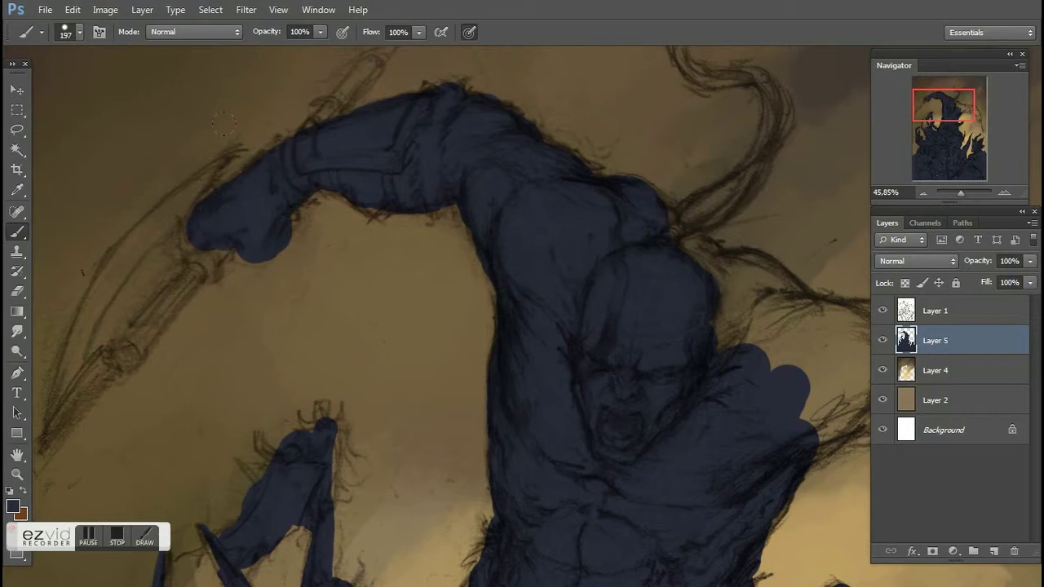
# Step: Reduce the brush to 71 px and fill the curved blade in the barbarian's raised hand with navy
pyautogui.moveTo(225, 122); pyautogui.dragTo(523, 118)
pyautogui.moveTo(530, 236); pyautogui.dragTo(403, 350)
pyautogui.moveTo(489, 171); pyautogui.dragTo(343, 399)
pyautogui.rightClick(522, 237)
pyautogui.moveTo(603, 259); pyautogui.dragTo(564, 257)
pyautogui.press('Return')
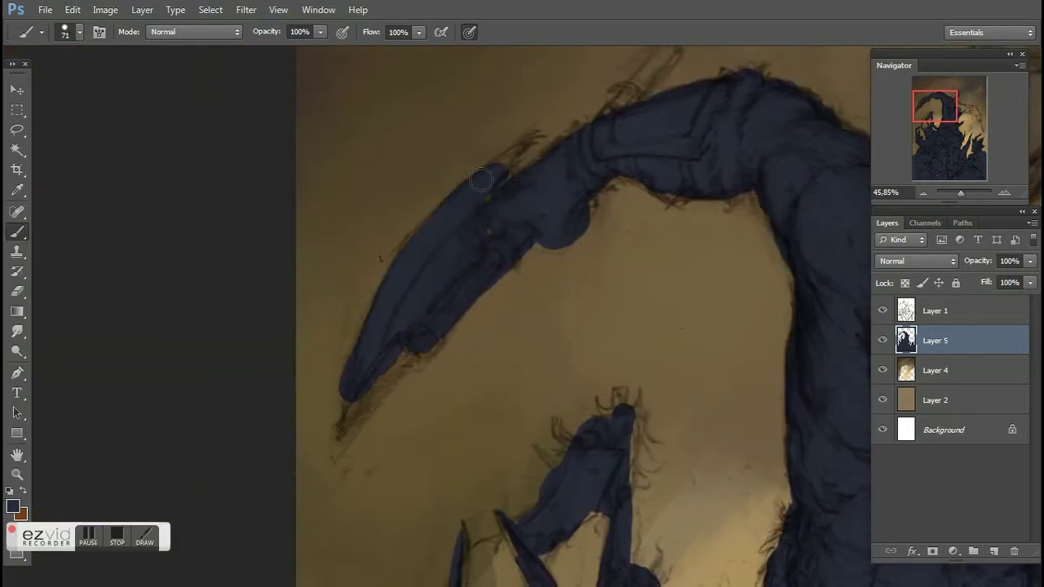
pyautogui.moveTo(481, 179); pyautogui.dragTo(395, 391)
pyautogui.moveTo(463, 155); pyautogui.dragTo(375, 131)
# Step: Paint the barbarian's hair, outstretched arm, second weapon and remaining body edges in navy with the 71 px brush
pyautogui.moveTo(816, 489); pyautogui.dragTo(245, 115)
pyautogui.moveTo(463, 279); pyautogui.dragTo(510, 461)
pyautogui.moveTo(494, 408); pyautogui.dragTo(535, 526)
pyautogui.moveTo(501, 361)
pyautogui.mouseDown()
pyautogui.moveTo(466, 222)
pyautogui.moveTo(440, 322)
pyautogui.mouseUp()
pyautogui.moveTo(453, 232); pyautogui.dragTo(414, 81)
pyautogui.moveTo(424, 245)
pyautogui.mouseDown()
pyautogui.moveTo(346, 193)
pyautogui.moveTo(424, 147)
pyautogui.moveTo(359, 81)
pyautogui.moveTo(286, 151)
pyautogui.moveTo(174, 194)
pyautogui.moveTo(326, 102)
pyautogui.mouseUp()
pyautogui.moveTo(245, 147); pyautogui.dragTo(343, 82)
pyautogui.moveTo(187, 147)
pyautogui.mouseDown()
pyautogui.moveTo(449, 306)
pyautogui.moveTo(294, 123)
pyautogui.mouseUp()
pyautogui.moveTo(444, 318)
pyautogui.mouseDown()
pyautogui.moveTo(532, 292)
pyautogui.moveTo(512, 221)
pyautogui.moveTo(582, 248)
pyautogui.moveTo(522, 216)
pyautogui.mouseUp()
pyautogui.moveTo(290, 232); pyautogui.dragTo(535, 85)
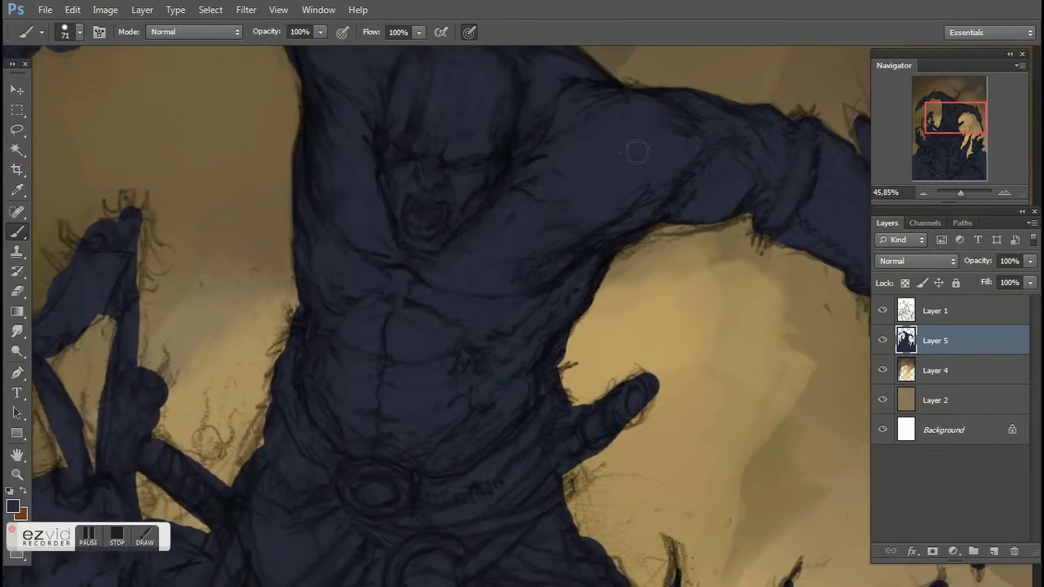
pyautogui.moveTo(634, 152); pyautogui.dragTo(580, 427)
pyautogui.moveTo(641, 412)
pyautogui.mouseDown()
pyautogui.moveTo(585, 450)
pyautogui.moveTo(661, 351)
pyautogui.moveTo(583, 282)
pyautogui.mouseUp()
pyautogui.hotkey('ctrl', '-')
pyautogui.hotkey('ctrl', '-')
pyautogui.hotkey('ctrl', '-')
pyautogui.hotkey('ctrl', '-')
# Step: Increase the contrast of the Layer 4 background with Levels, setting the shadow input to 9 and lowering the highlight input
pyautogui.keyDown('alt'); pyautogui.click(592, 267); pyautogui.keyUp('alt')
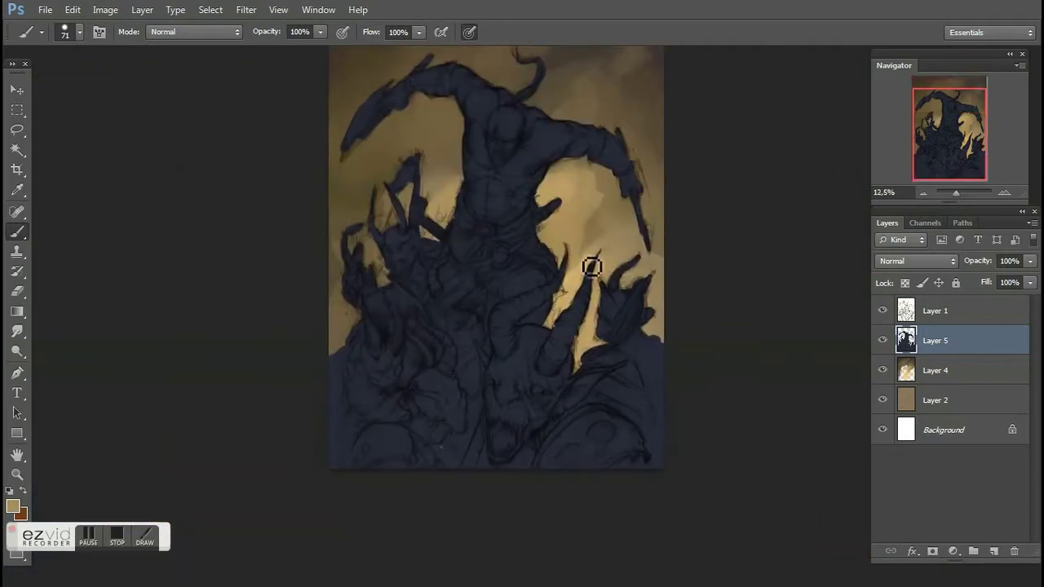
pyautogui.hotkey('alt', '[')
pyautogui.hotkey('ctrl', 'l')
pyautogui.moveTo(104, 264); pyautogui.dragTo(111, 266)
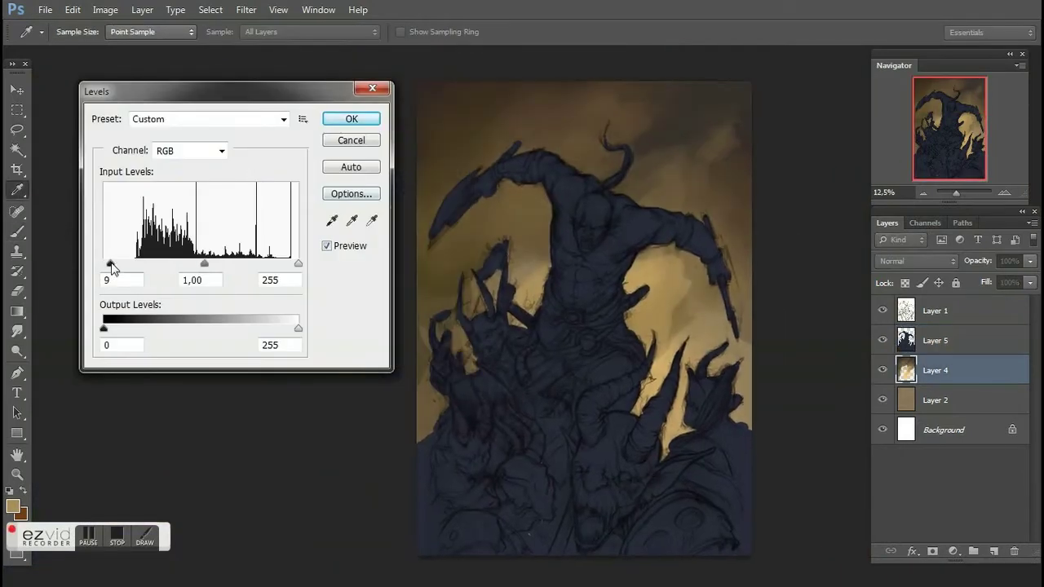
pyautogui.moveTo(298, 266); pyautogui.dragTo(279, 268)
pyautogui.press('Return')
pyautogui.press('b')
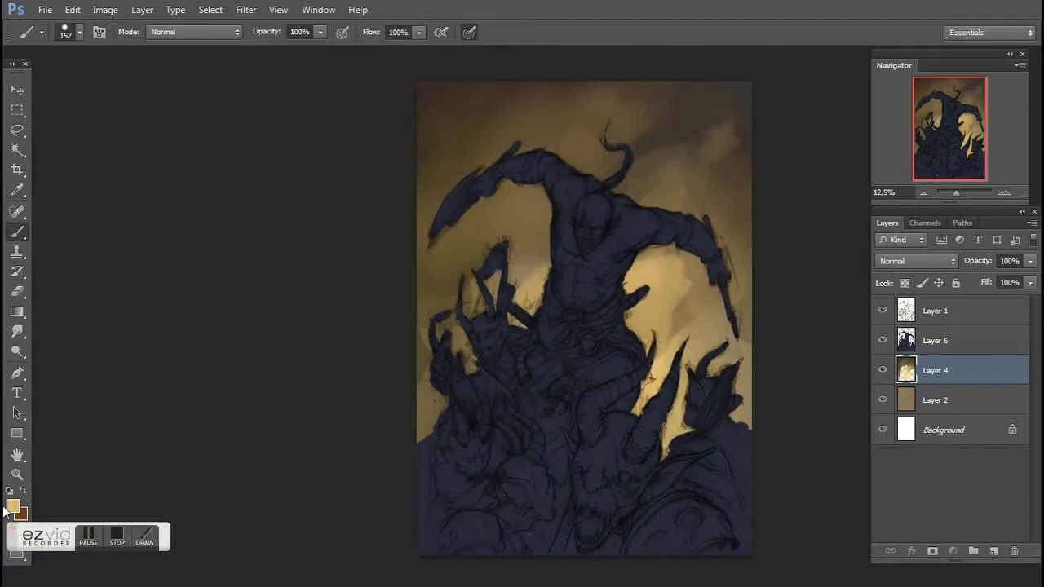
# Step: Pick a lighter pale yellow, enlarge the brush, and paint a bright glow in the background between the front demon's horns
pyautogui.click(12, 507)
pyautogui.click(776, 412)
pyautogui.click(644, 242)
pyautogui.press('Return')
pyautogui.rightClick(564, 301)
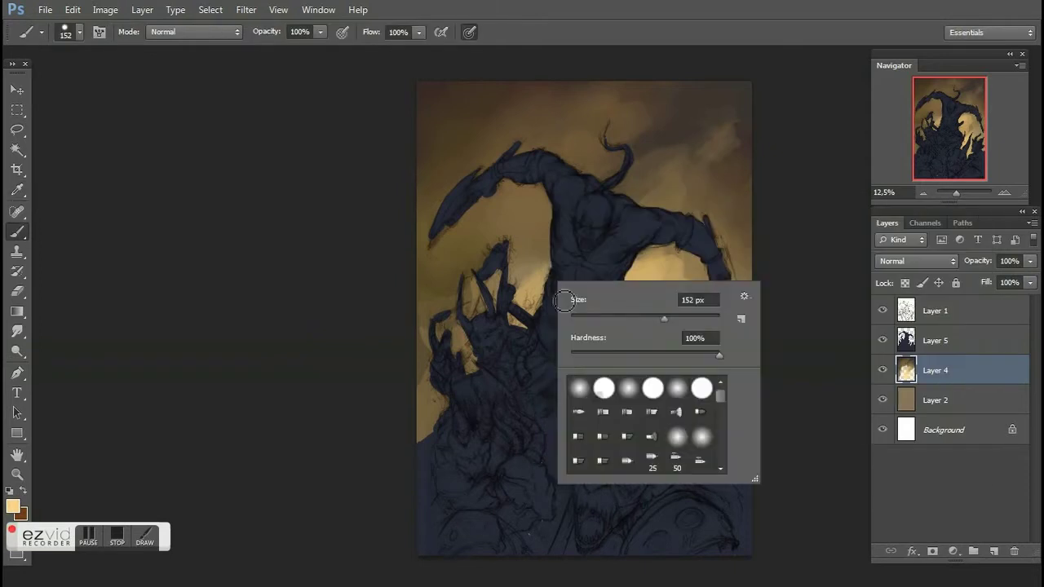
pyautogui.moveTo(564, 301); pyautogui.dragTo(604, 301)
pyautogui.press('Return')
pyautogui.moveTo(645, 384); pyautogui.dragTo(662, 437)
# Step: Choose a textured brush preset at 435 px and blend sampled sky tones into the background around the demons
pyautogui.click(80, 32)
pyautogui.scroll(-3, 176, 203)
pyautogui.doubleClick(60, 185)
pyautogui.click(79, 32)
pyautogui.doubleClick(81, 188)
pyautogui.keyDown('alt'); pyautogui.click(682, 389); pyautogui.keyUp('alt')
pyautogui.keyDown('alt'); pyautogui.click(707, 333); pyautogui.keyUp('alt')
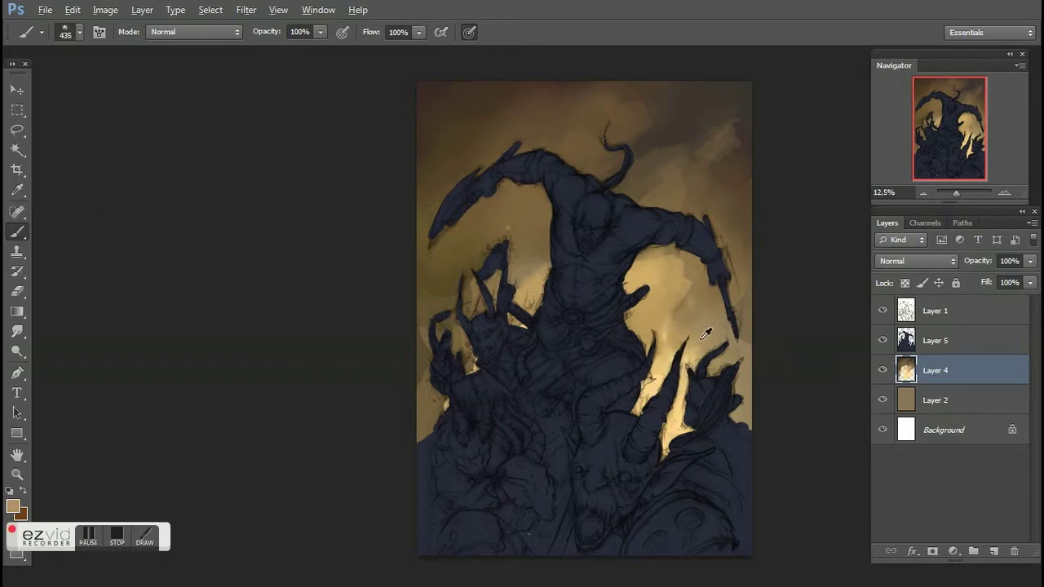
pyautogui.keyDown('alt'); pyautogui.click(744, 353); pyautogui.keyUp('alt')
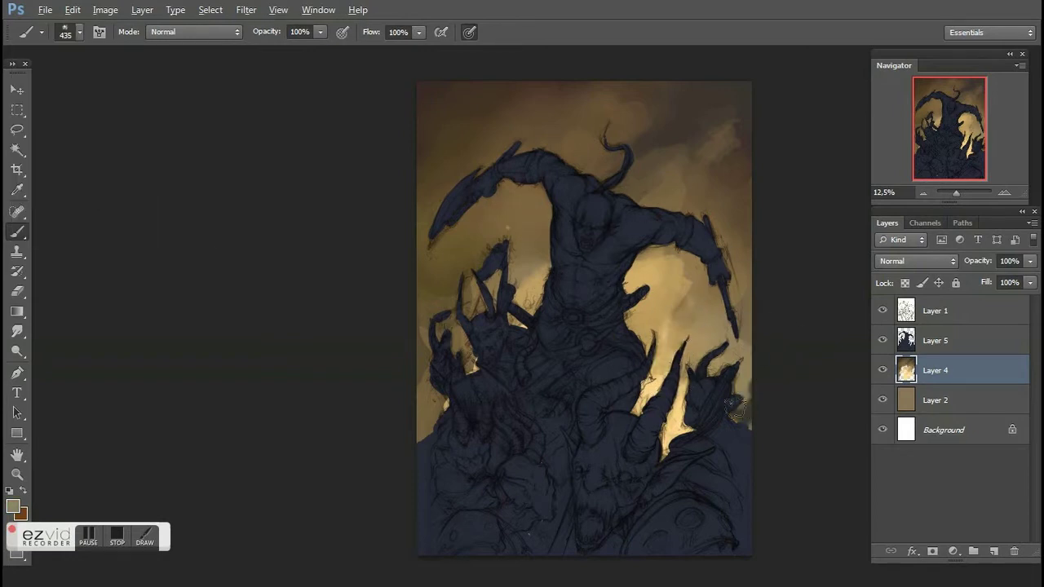
# Step: Rework the background along the canvas's left edge with sampled brown, using a 484 px textured brush at 75% opacity
pyautogui.moveTo(428, 334); pyautogui.dragTo(436, 285)
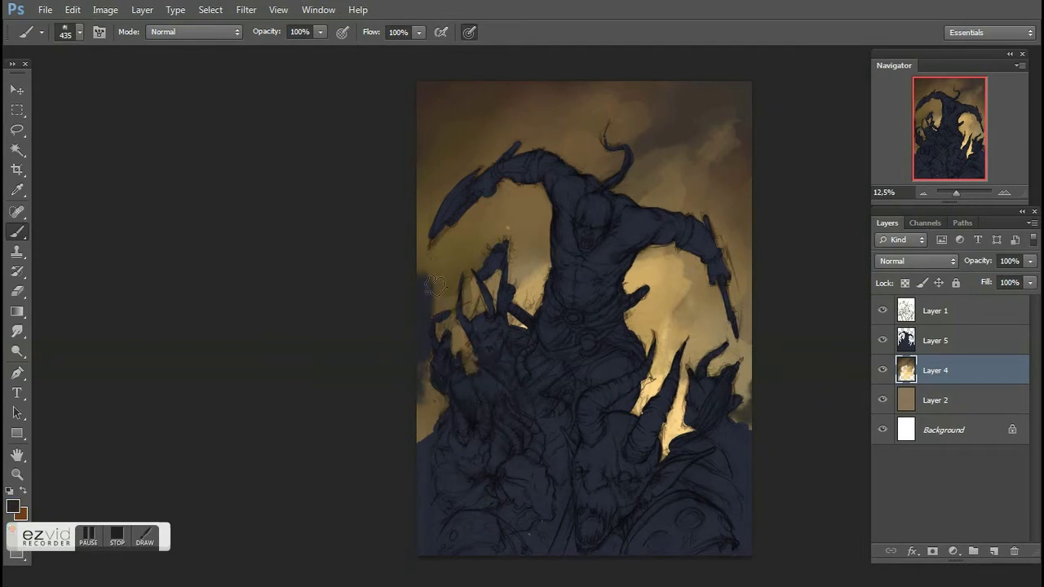
pyautogui.click(434, 289)
pyautogui.rightClick(427, 285)
pyautogui.press('Return')
pyautogui.keyDown('alt'); pyautogui.click(419, 394); pyautogui.keyUp('alt')
pyautogui.moveTo(427, 281); pyautogui.dragTo(420, 225)
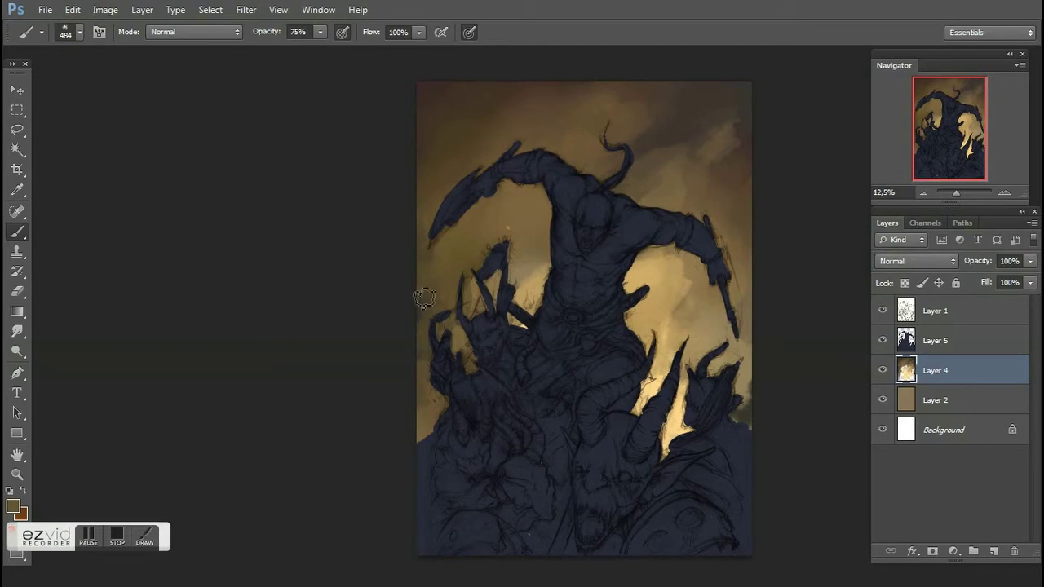
# Step: Create a new layer directly above the Layer 5 silhouettes
pyautogui.hscroll(5, 396, 245)
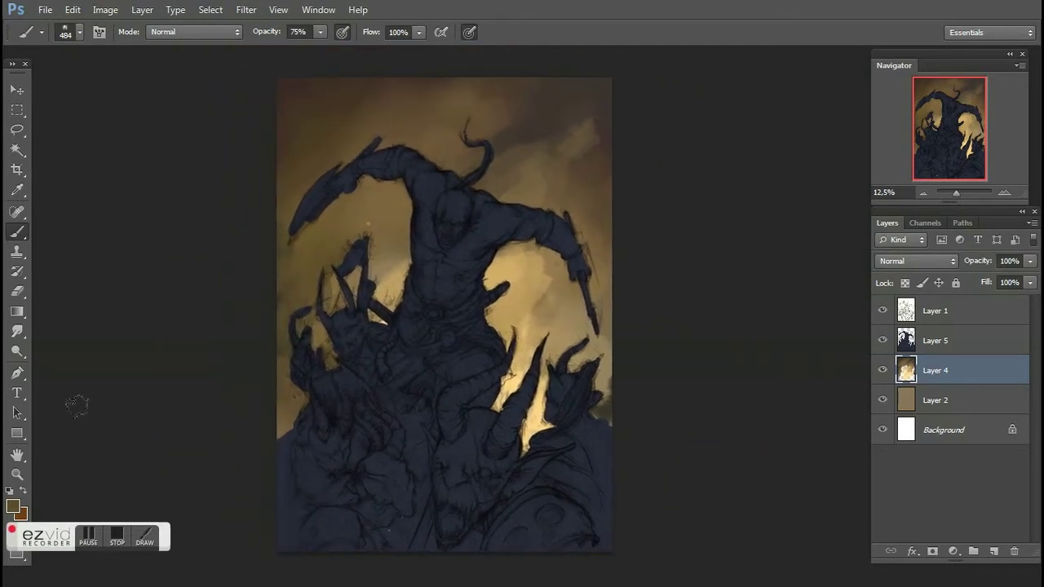
pyautogui.click(988, 353)
pyautogui.hotkey('ctrl', 'shift', 'n')
pyautogui.press('Return')
# Step: Switch to a round 176 px brush and paint sampled browns on Layer 6 in the gap between the front demons
pyautogui.keyDown('alt'); pyautogui.click(535, 413); pyautogui.keyUp('alt')
pyautogui.rightClick(400, 360)
pyautogui.doubleClick(467, 477)
pyautogui.rightClick(449, 362)
pyautogui.moveTo(513, 396); pyautogui.dragTo(539, 398)
pyautogui.press('Return')
pyautogui.moveTo(424, 481)
pyautogui.mouseDown()
pyautogui.moveTo(436, 559)
pyautogui.moveTo(465, 555)
pyautogui.moveTo(426, 460)
pyautogui.mouseUp()
pyautogui.keyDown('alt'); pyautogui.click(425, 459); pyautogui.keyUp('alt')
pyautogui.moveTo(428, 518); pyautogui.dragTo(423, 454)
pyautogui.keyDown('alt'); pyautogui.click(476, 518); pyautogui.keyUp('alt')
pyautogui.moveTo(469, 559)
pyautogui.mouseDown()
pyautogui.moveTo(473, 526)
pyautogui.moveTo(421, 513)
pyautogui.mouseUp()
pyautogui.moveTo(412, 555)
pyautogui.mouseDown()
pyautogui.moveTo(425, 496)
pyautogui.moveTo(460, 558)
pyautogui.mouseUp()
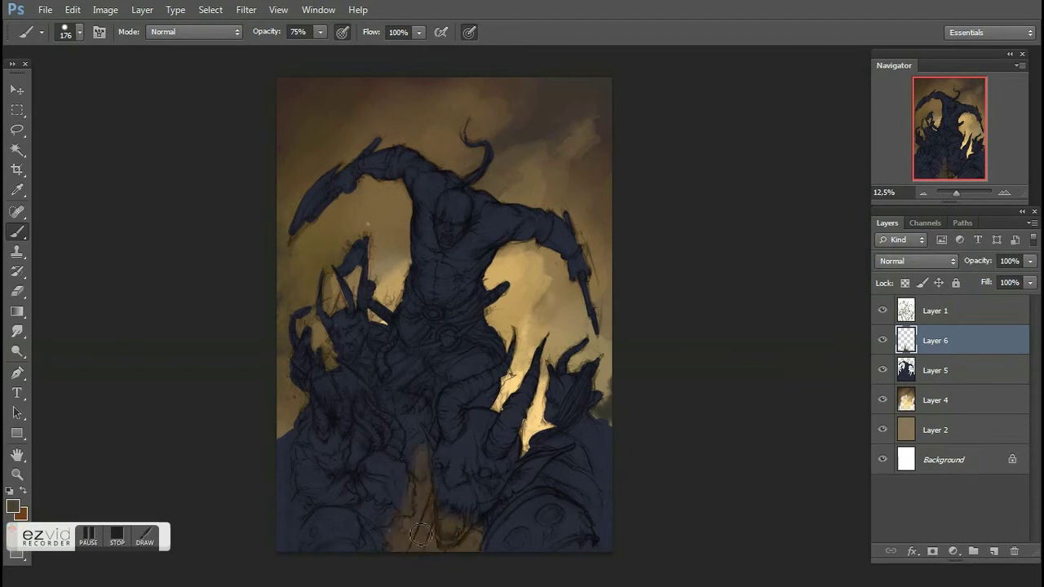
# Step: Pick a saturated yellow and paint a glowing patch at the bottom centre of the painting
pyautogui.click(12, 506)
pyautogui.moveTo(776, 419); pyautogui.dragTo(776, 408)
pyautogui.click(729, 305)
pyautogui.click(942, 233)
pyautogui.moveTo(424, 563); pyautogui.dragTo(445, 514)
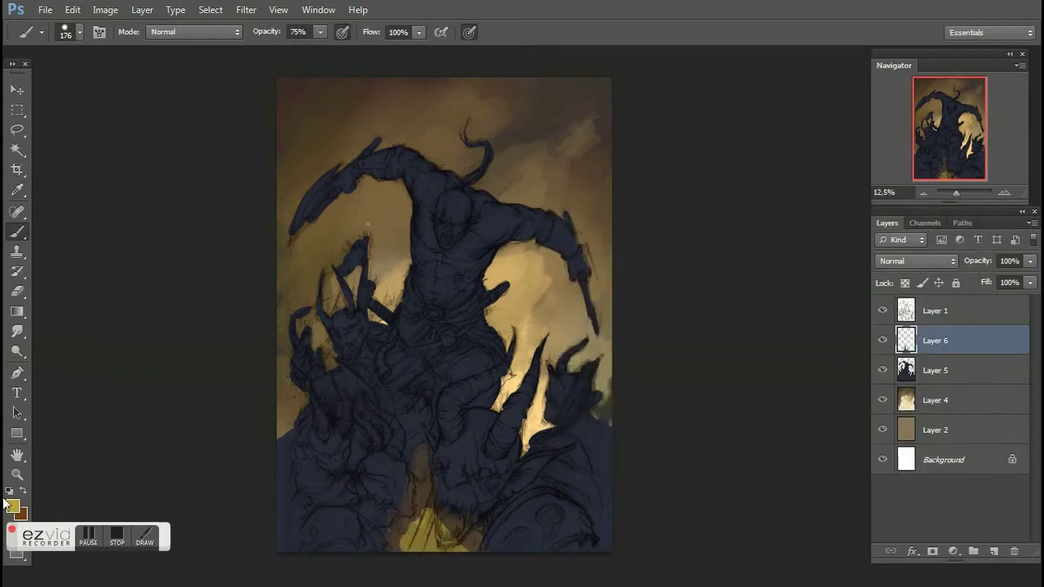
# Step: Pick a dark reddish brown, enlarge the brush to 401 px, and tint the front demons' faces on Layer 6
pyautogui.click(9, 505)
pyautogui.click(660, 361)
pyautogui.click(925, 234)
pyautogui.click(12, 507)
pyautogui.click(925, 235)
pyautogui.rightClick(560, 364)
pyautogui.click(380, 422)
pyautogui.click(12, 507)
pyautogui.click(601, 394)
pyautogui.press('Return')
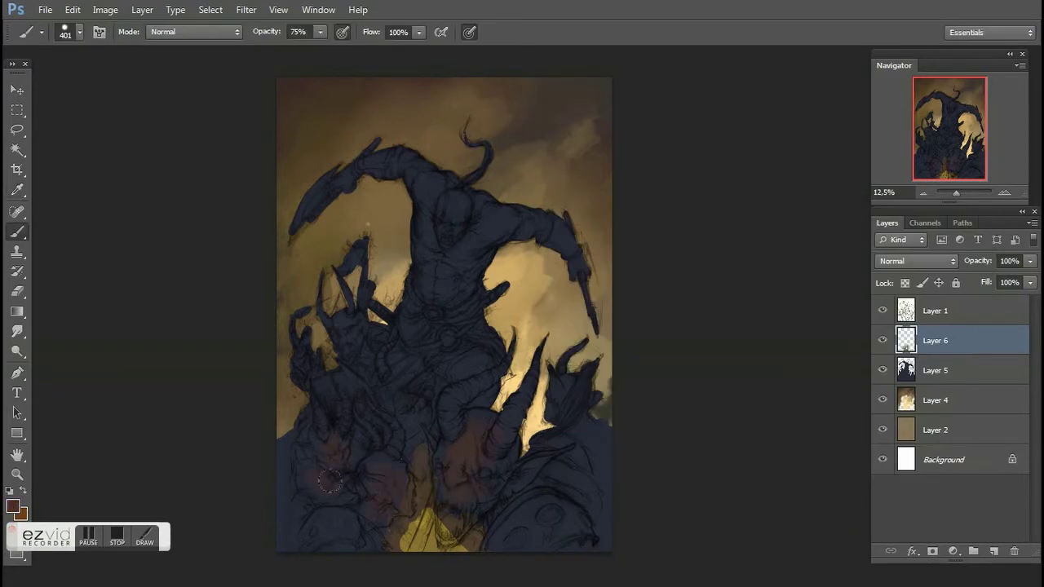
# Step: Adjust the navy silhouettes on Layer 5 with Hue/Saturation
pyautogui.click(935, 370)
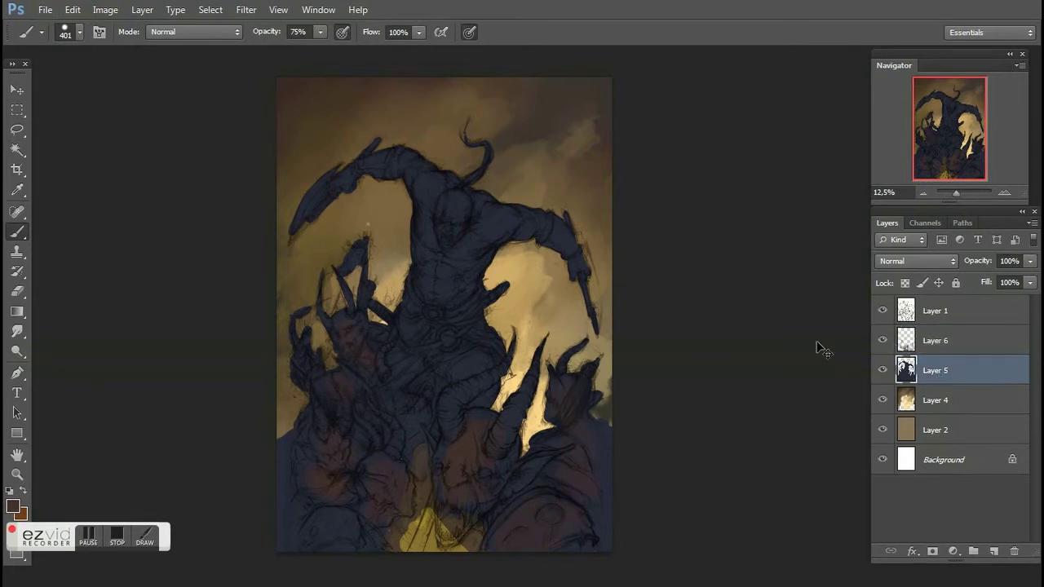
pyautogui.hotkey('ctrl', 'u')
pyautogui.moveTo(244, 232); pyautogui.dragTo(727, 262)
pyautogui.moveTo(443, 265); pyautogui.dragTo(342, 233)
pyautogui.press('Return')
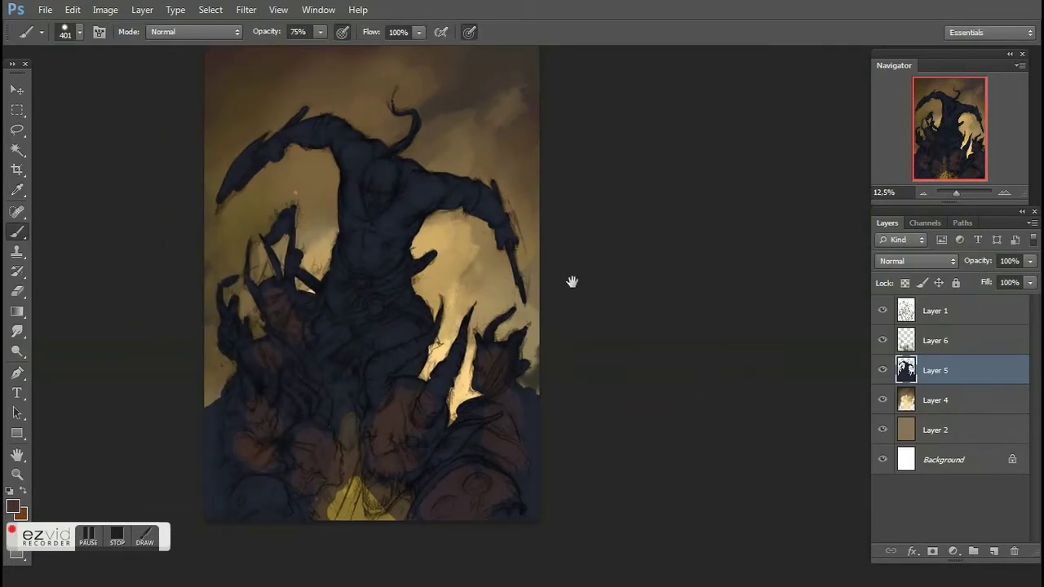
# Step: Return to Layer 6, choose a new foreground colour, and paint warm light over the demons and the gap between them
pyautogui.moveTo(571, 282); pyautogui.dragTo(468, 317)
pyautogui.hotkey('alt', ']')
pyautogui.click(13, 507)
pyautogui.press('Return')
pyautogui.moveTo(350, 482); pyautogui.dragTo(369, 371)
pyautogui.click(79, 31)
pyautogui.moveTo(392, 270)
pyautogui.mouseDown()
pyautogui.moveTo(376, 408)
pyautogui.moveTo(408, 433)
pyautogui.mouseUp()
pyautogui.scroll(3, 384, 392)
pyautogui.keyDown('alt'); pyautogui.click(415, 333); pyautogui.keyUp('alt')
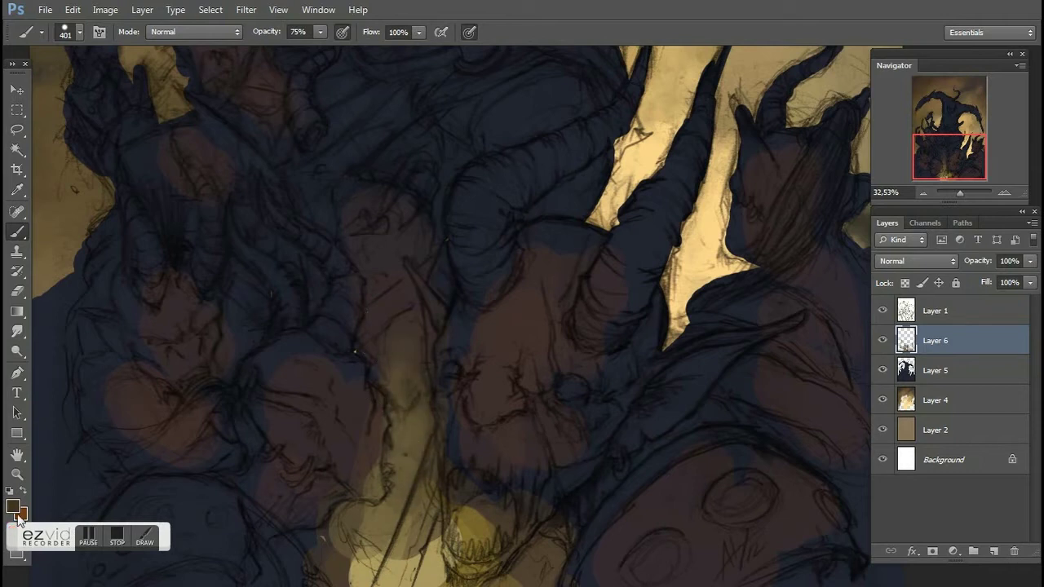
# Step: Set the foreground colour to reddish brown #7d3e2b and paint it into the gap between the two front demons
pyautogui.click(20, 514)
pyautogui.click(776, 251)
pyautogui.click(691, 344)
pyautogui.click(776, 431)
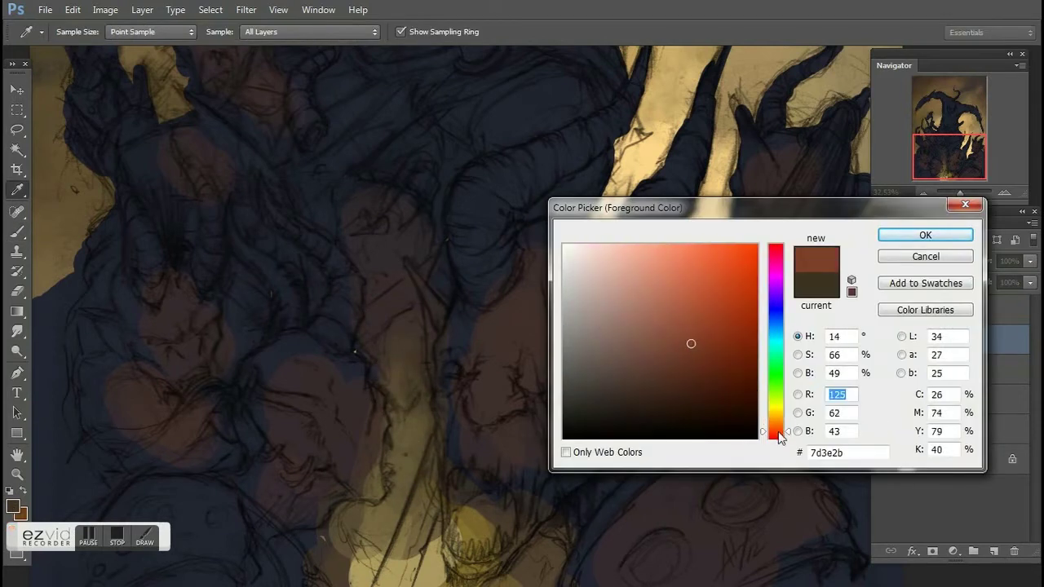
pyautogui.press('Return')
pyautogui.press('b')
pyautogui.moveTo(382, 347); pyautogui.dragTo(401, 316)
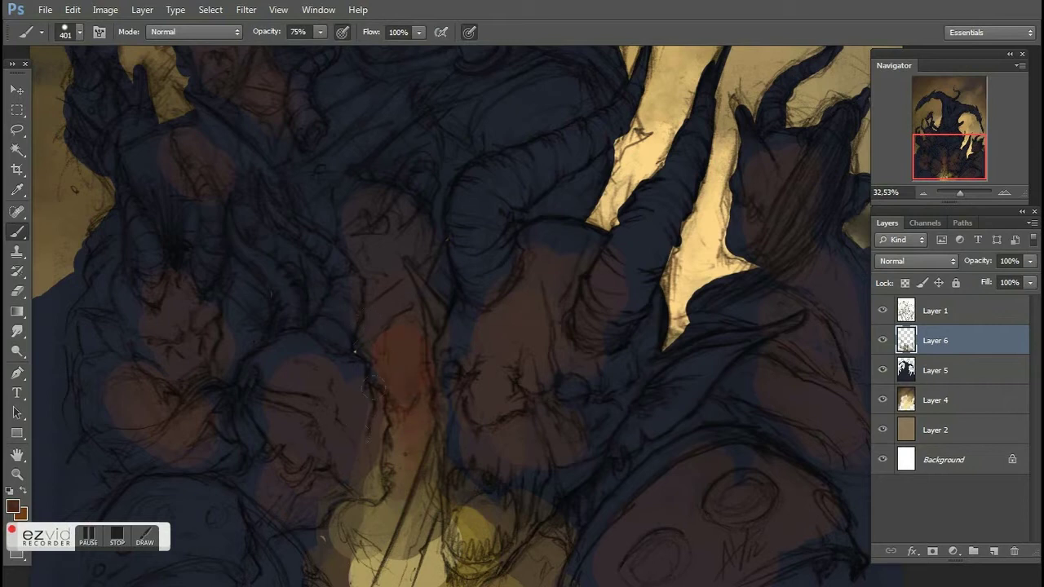
pyautogui.moveTo(384, 493)
pyautogui.mouseDown()
pyautogui.moveTo(400, 522)
pyautogui.moveTo(365, 402)
pyautogui.mouseUp()
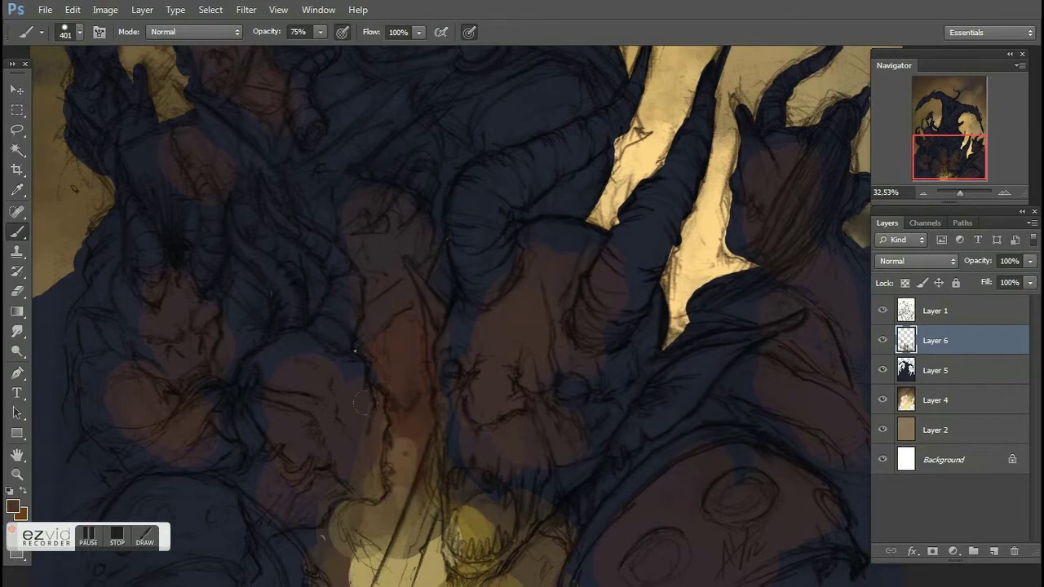
# Step: Erase Layer 6 paint along the sword shape beside the front demon's mouth with a 20 px eraser
pyautogui.hotkey('ctrl', '-')
pyautogui.hotkey('ctrl', '-')
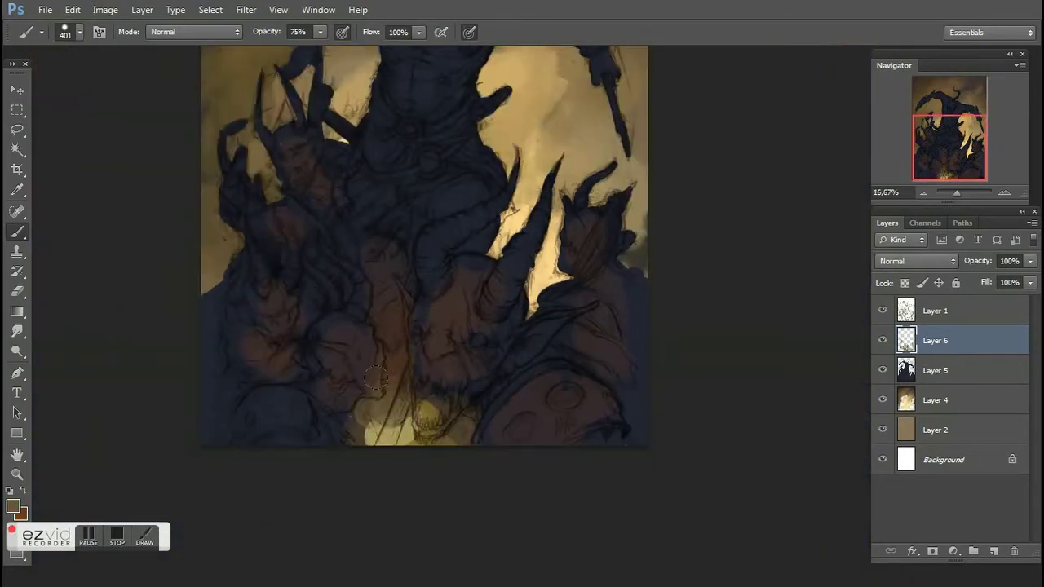
pyautogui.press('e')
pyautogui.rightClick(441, 364)
pyautogui.press('Escape')
pyautogui.moveTo(406, 398); pyautogui.dragTo(411, 421)
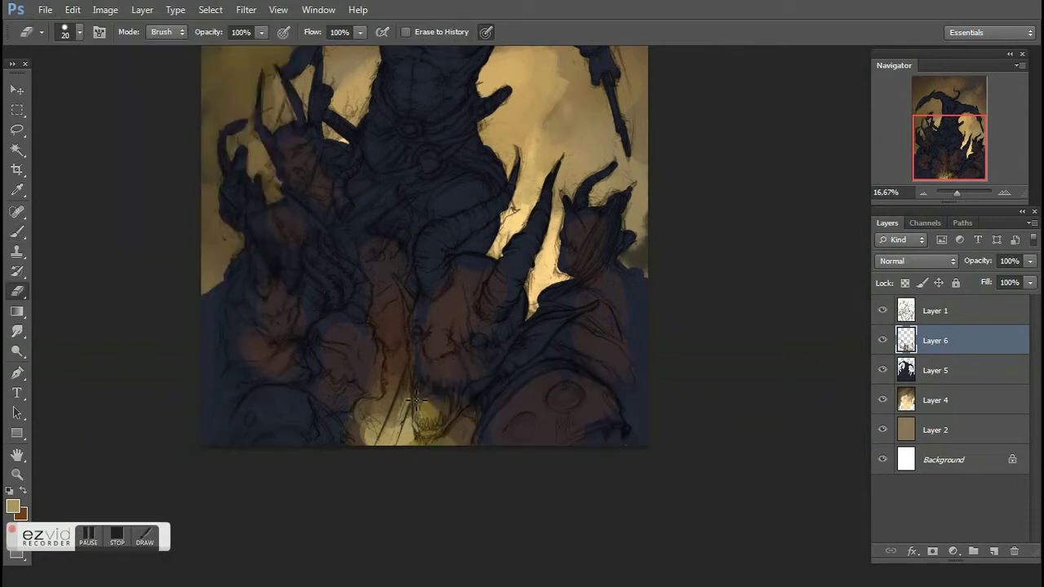
# Step: Erase the yellow glow inside the front demon's open mouth on Layer 6
pyautogui.scroll(3, 416, 366)
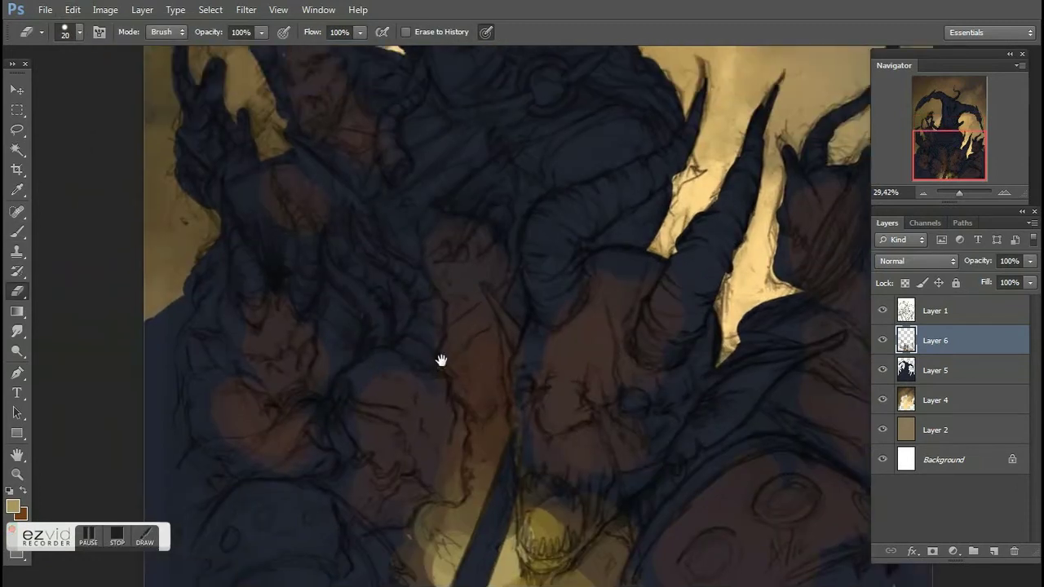
pyautogui.hotkey('ctrl', '-')
pyautogui.hotkey('ctrl', '-')
pyautogui.hotkey('ctrl', '-')
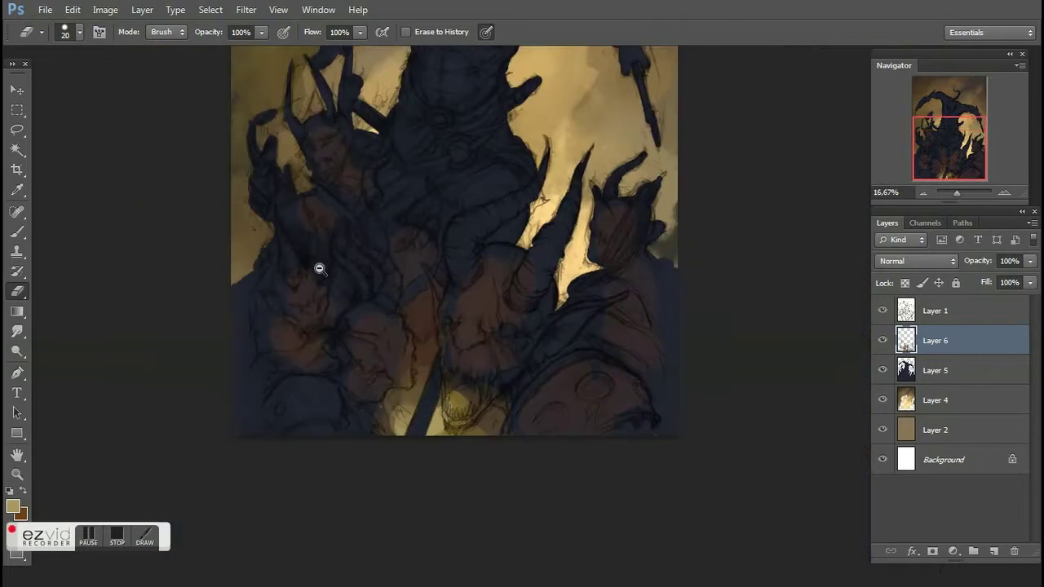
pyautogui.press('b')
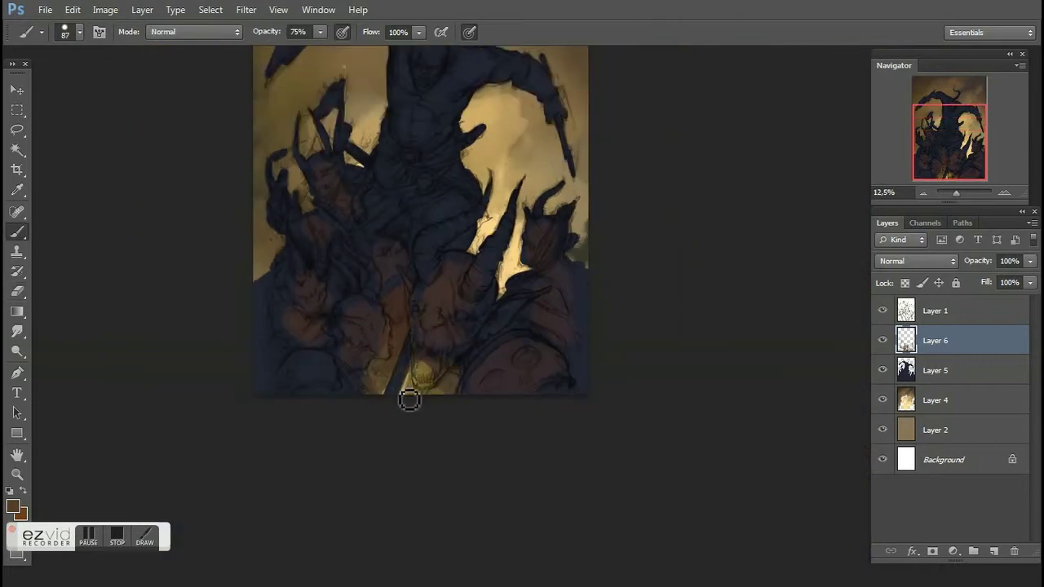
pyautogui.press('e')
pyautogui.moveTo(422, 376); pyautogui.dragTo(438, 383)
pyautogui.press('b')
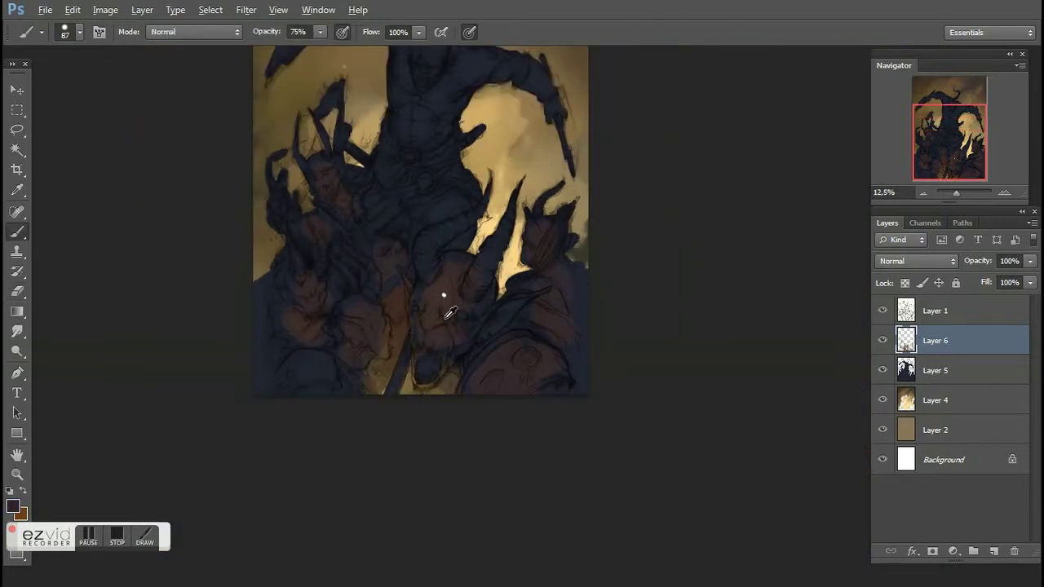
# Step: Enlarge the brush to 164 px and paint sampled reddish brown over the front demon's forehead and both horns
pyautogui.click(434, 295)
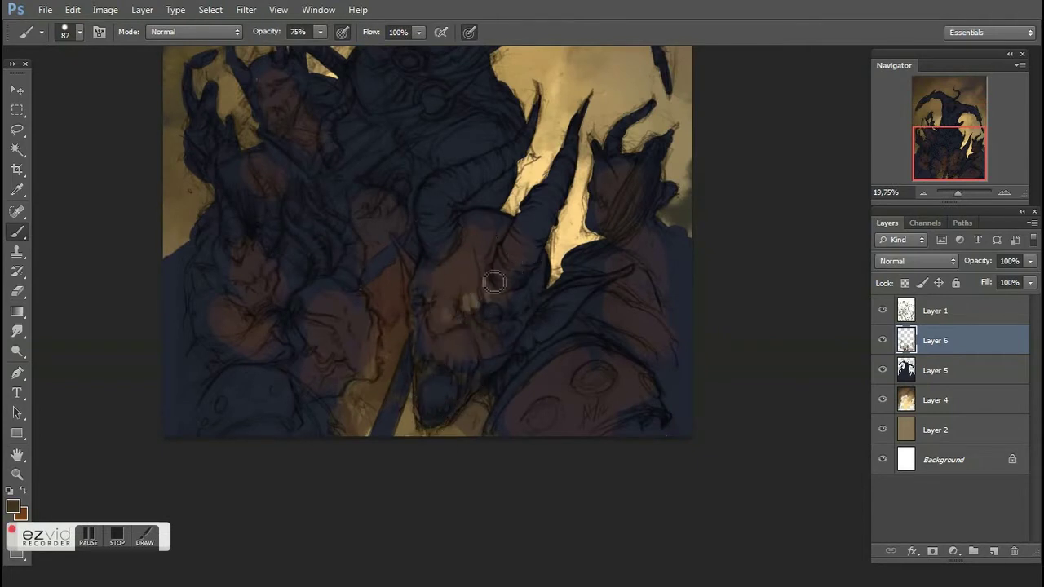
pyautogui.press('F1')
pyautogui.click(470, 272)
pyautogui.press('Return')
pyautogui.rightClick(457, 274)
pyautogui.moveTo(506, 240); pyautogui.dragTo(514, 239)
pyautogui.press('Return')
pyautogui.keyDown('alt'); pyautogui.click(444, 318); pyautogui.keyUp('alt')
pyautogui.scroll(3, 523, 305)
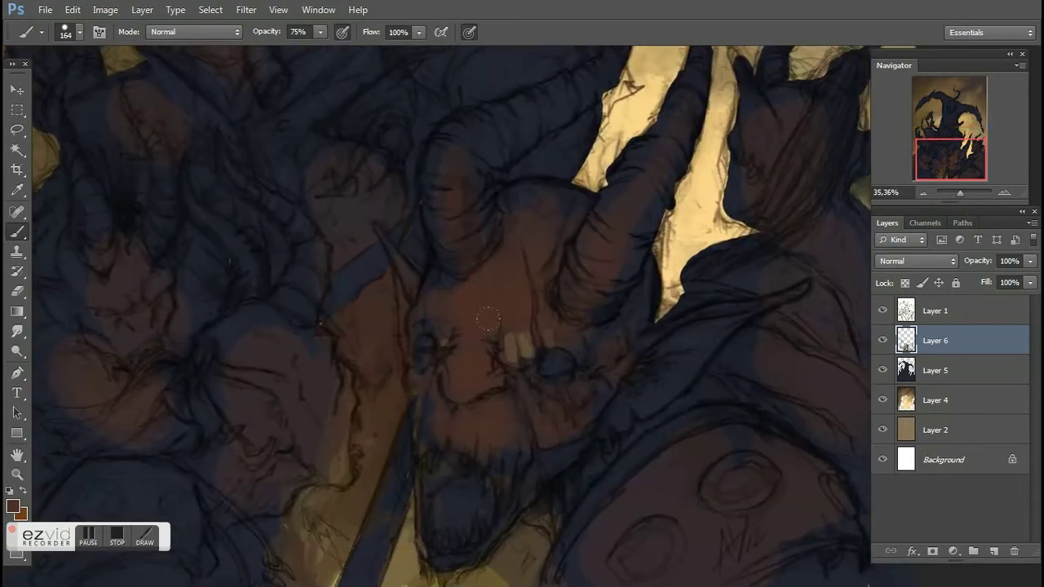
# Step: Choose a brighter orange and paint light onto the front demon's forehead and nose, blending with sampled tones
pyautogui.click(14, 506)
pyautogui.click(702, 299)
pyautogui.press('Return')
pyautogui.click(478, 326)
pyautogui.moveTo(508, 351)
pyautogui.mouseDown()
pyautogui.moveTo(527, 232)
pyautogui.moveTo(563, 206)
pyautogui.moveTo(526, 219)
pyautogui.mouseUp()
pyautogui.keyDown('alt'); pyautogui.click(514, 278); pyautogui.keyUp('alt')
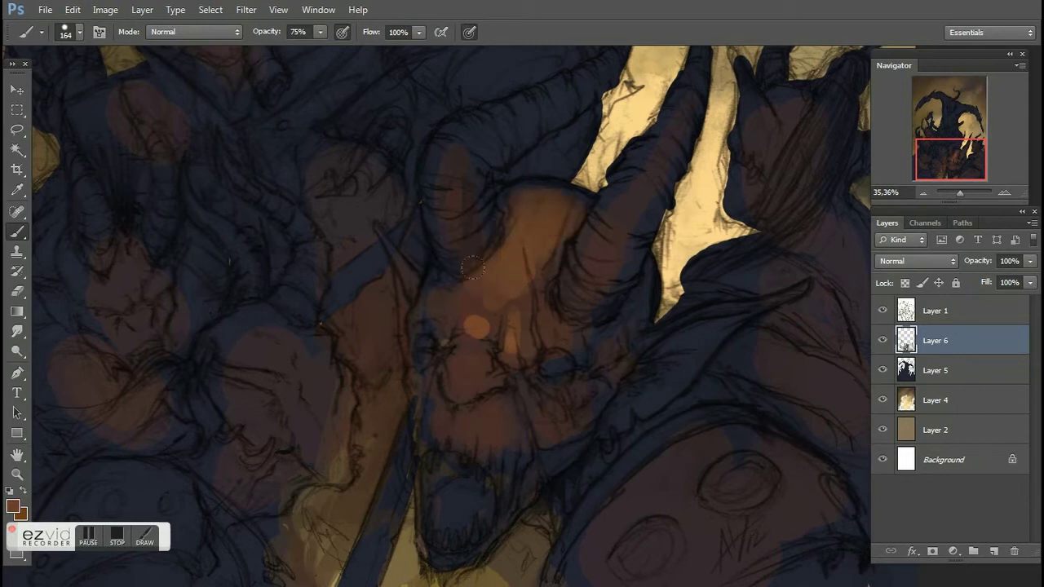
pyautogui.click(492, 296)
pyautogui.keyDown('alt'); pyautogui.click(475, 327); pyautogui.keyUp('alt')
pyautogui.moveTo(464, 382); pyautogui.dragTo(465, 326)
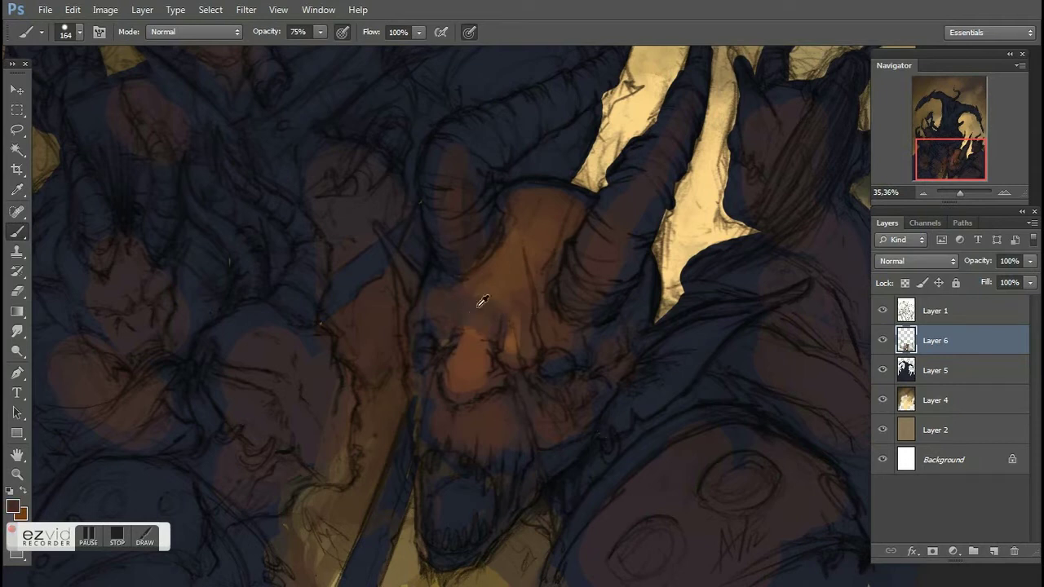
# Step: Choose a deeper red and paint it across the front demon's brow and upper lip, blending with sampled colours
pyautogui.click(13, 506)
pyautogui.click(941, 234)
pyautogui.click(473, 330)
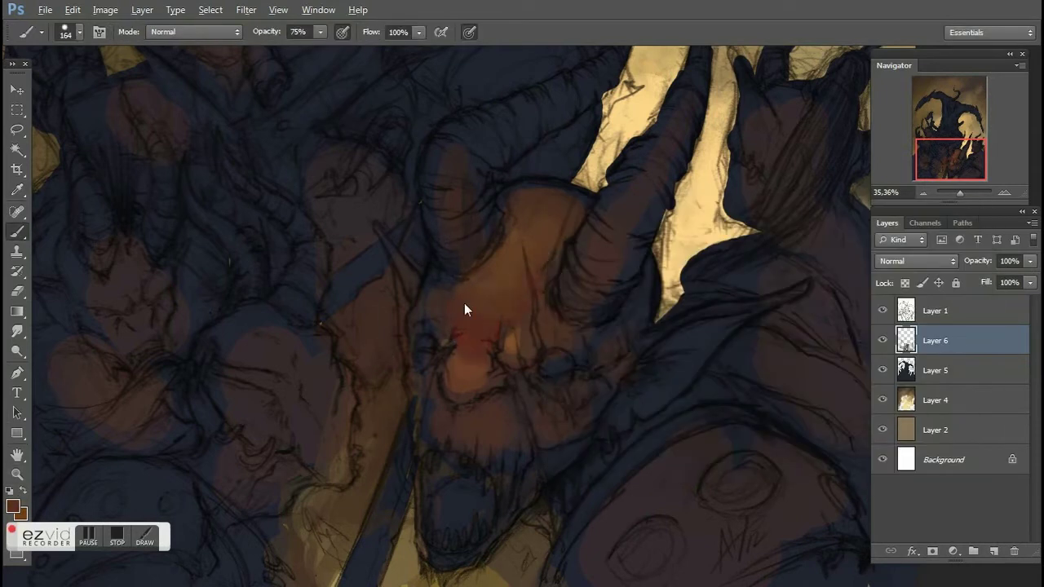
pyautogui.keyDown('alt'); pyautogui.click(473, 329); pyautogui.keyUp('alt')
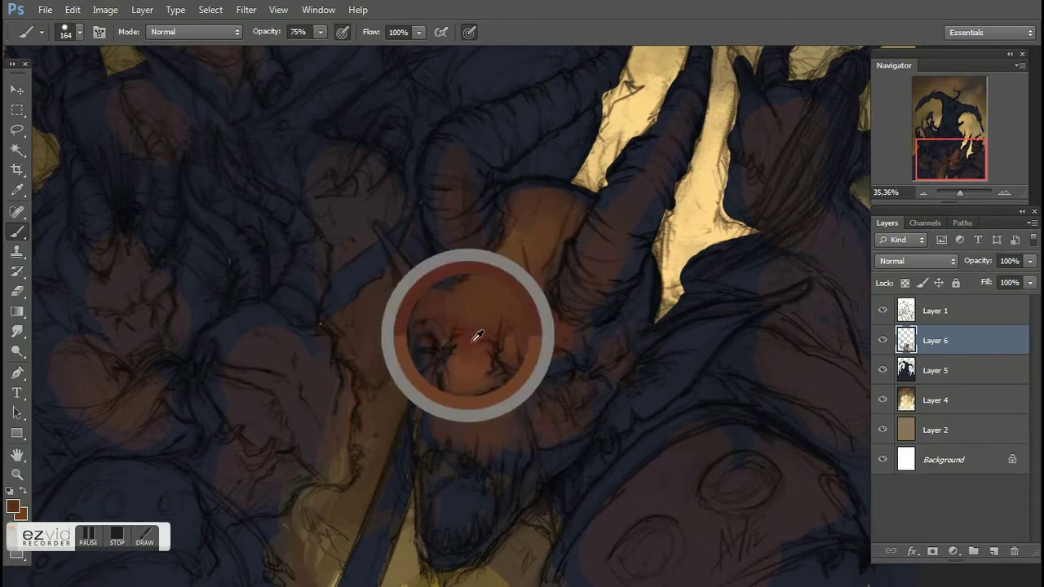
pyautogui.keyDown('alt'); pyautogui.click(473, 330); pyautogui.keyUp('alt')
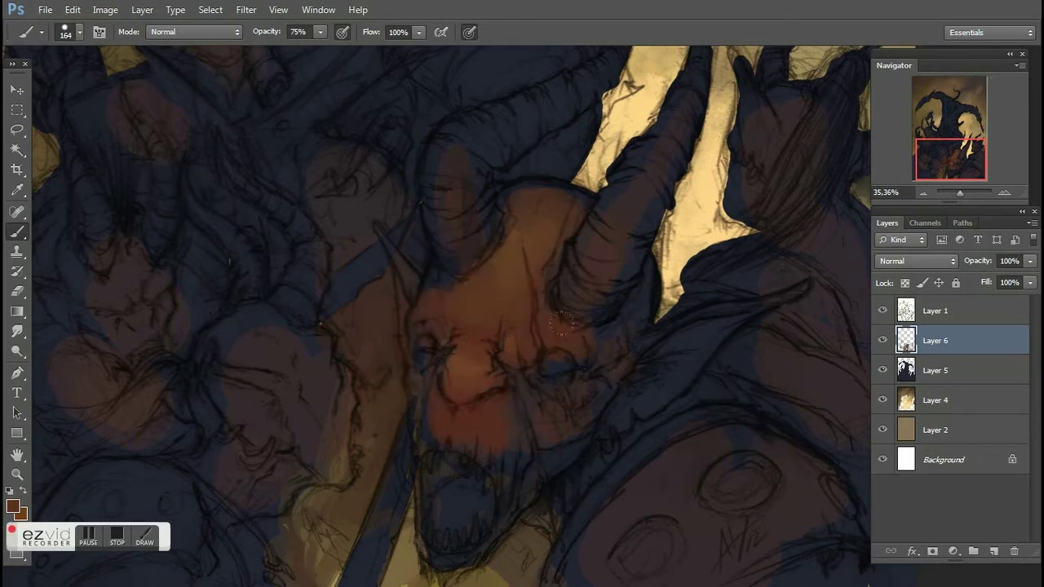
# Step: Set the brush size to 187 px and darken the top of the front demon's head between the horns
pyautogui.rightClick(514, 311)
pyautogui.write('45')
pyautogui.press('Return')
pyautogui.scroll(-3, 488, 359)
pyautogui.scroll(2, 527, 250)
pyautogui.rightClick(615, 263)
pyautogui.write('187')
pyautogui.press('Return')
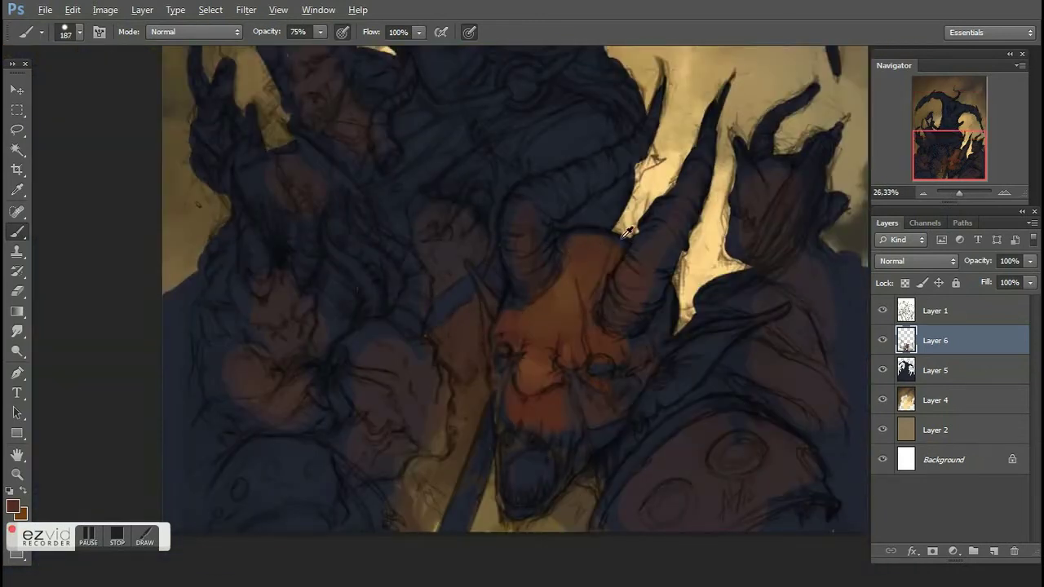
pyautogui.moveTo(610, 236); pyautogui.dragTo(591, 269)
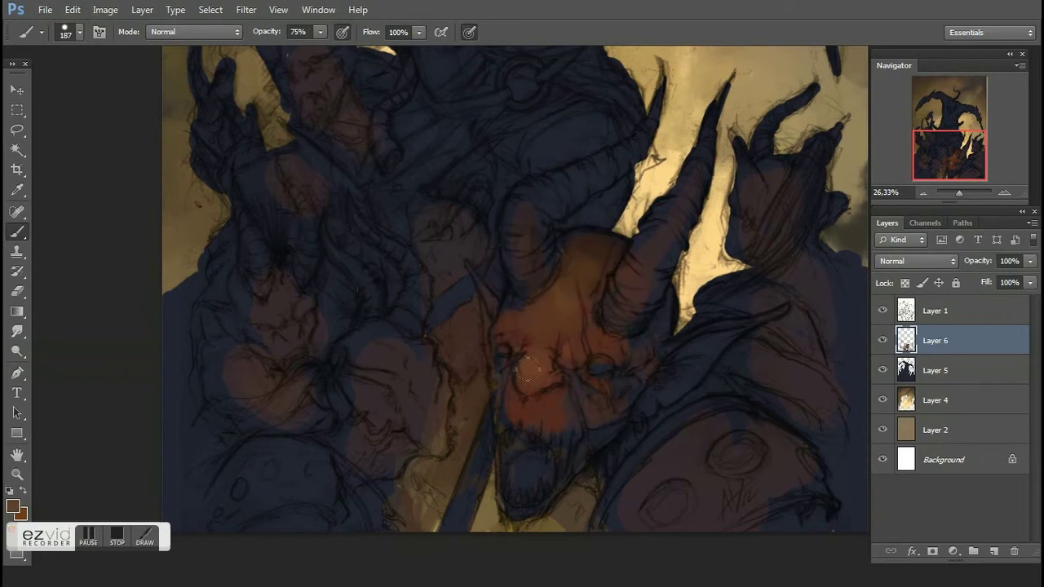
# Step: Reduce the brush to 34 px and erase the paint over the front demon's shadowed cheek with a 66 px eraser
pyautogui.keyDown('alt'); pyautogui.click(568, 298); pyautogui.keyUp('alt')
pyautogui.rightClick(596, 331)
pyautogui.press('Return')
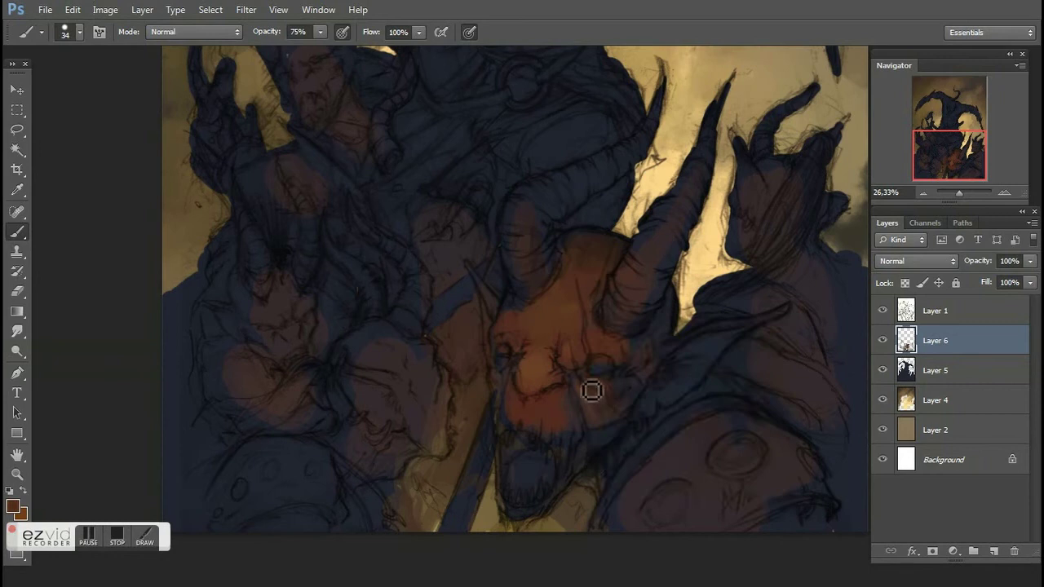
pyautogui.press('e')
pyautogui.moveTo(619, 402); pyautogui.dragTo(604, 422)
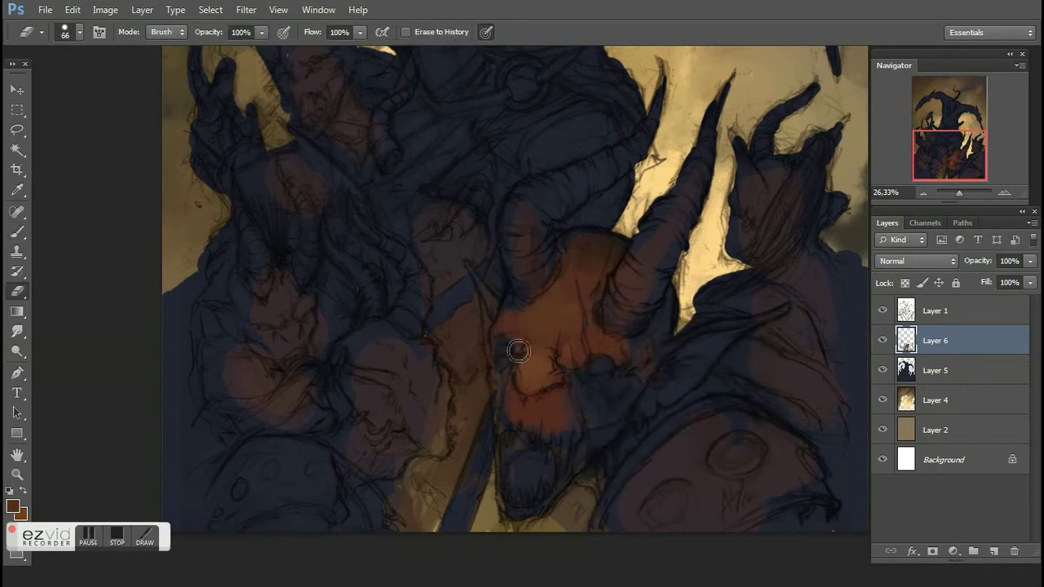
# Step: Darken the eye sockets, then shade the shadowed cheek and upper edge of the mouth with a 68 px brush
pyautogui.press('b')
pyautogui.keyDown('alt'); pyautogui.click(600, 356); pyautogui.keyUp('alt')
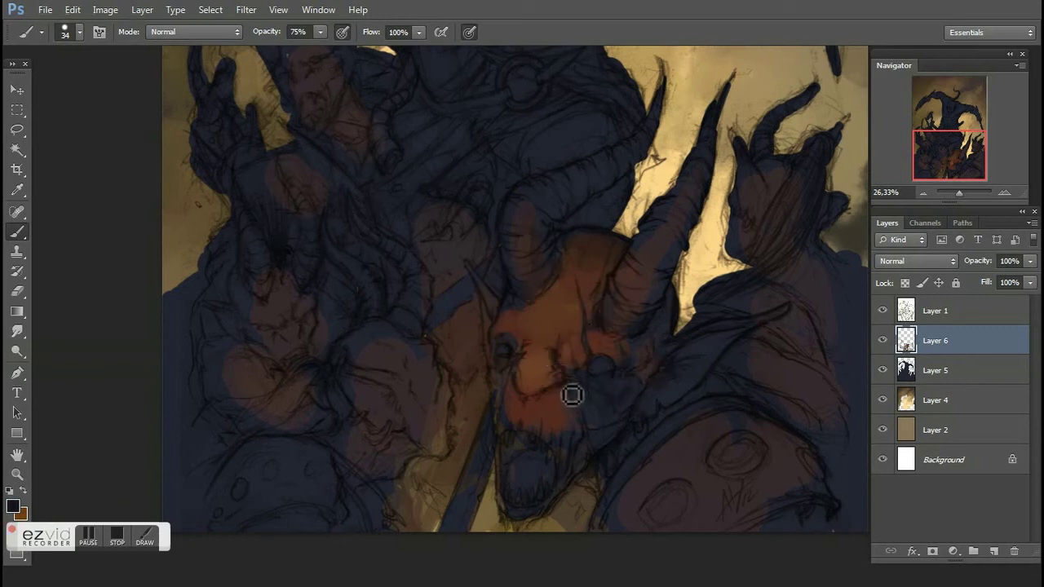
pyautogui.rightClick(594, 278)
pyautogui.moveTo(649, 305); pyautogui.dragTo(662, 305)
pyautogui.click(575, 383)
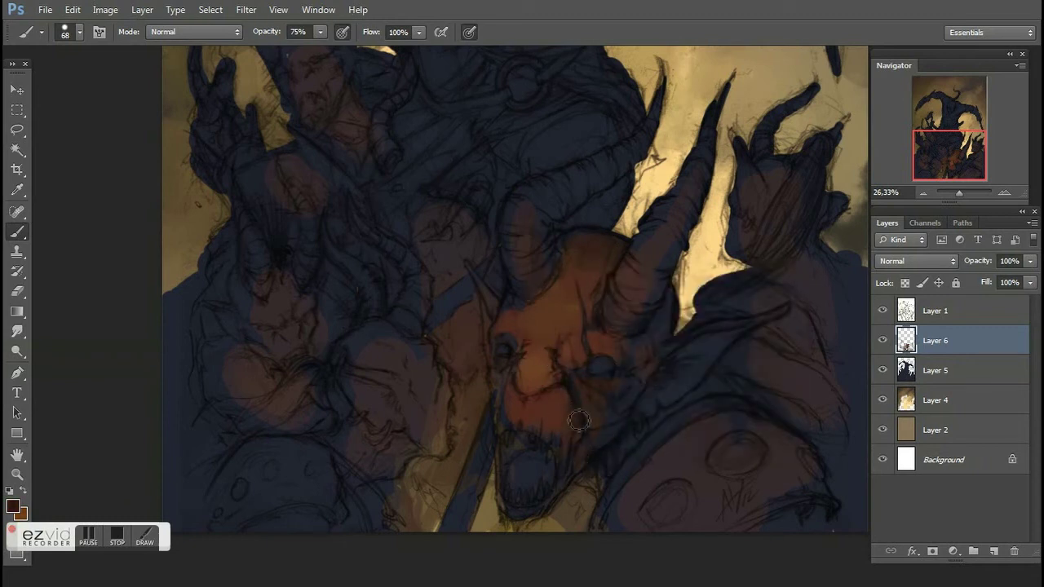
pyautogui.moveTo(556, 423); pyautogui.dragTo(516, 423)
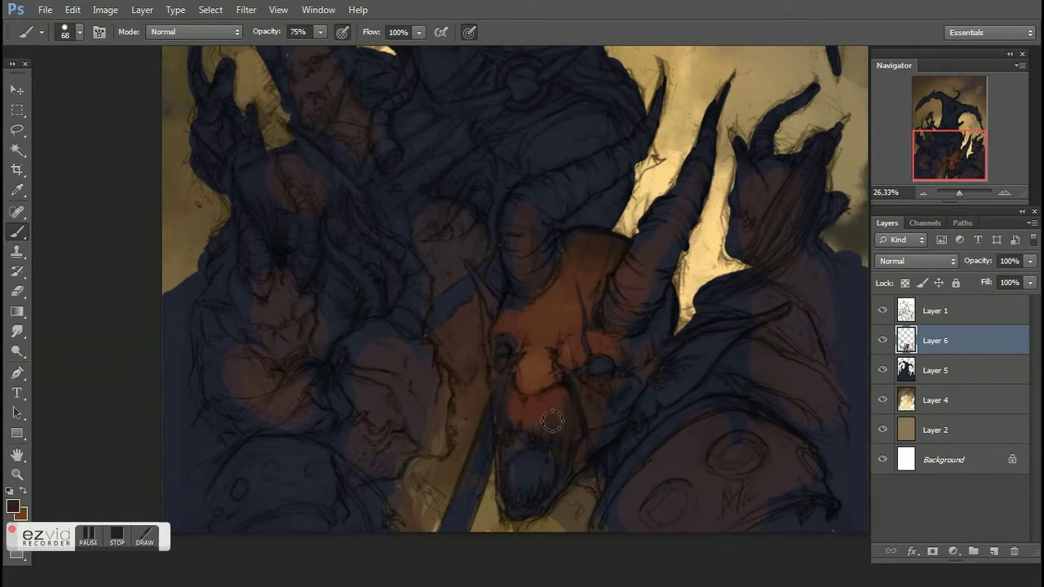
# Step: Paint sampled reddish tones in streaks above the mouth and along the narrow cheek of the front demon
pyautogui.keyDown('alt'); pyautogui.click(528, 397); pyautogui.keyUp('alt')
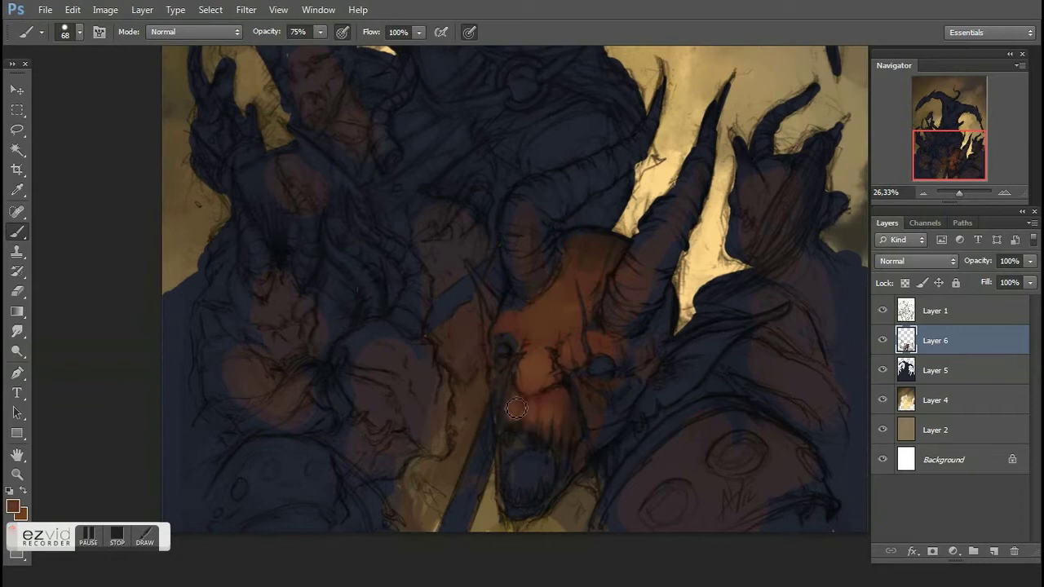
pyautogui.keyDown('alt'); pyautogui.click(515, 383); pyautogui.keyUp('alt')
pyautogui.keyDown('alt'); pyautogui.click(507, 328); pyautogui.keyUp('alt')
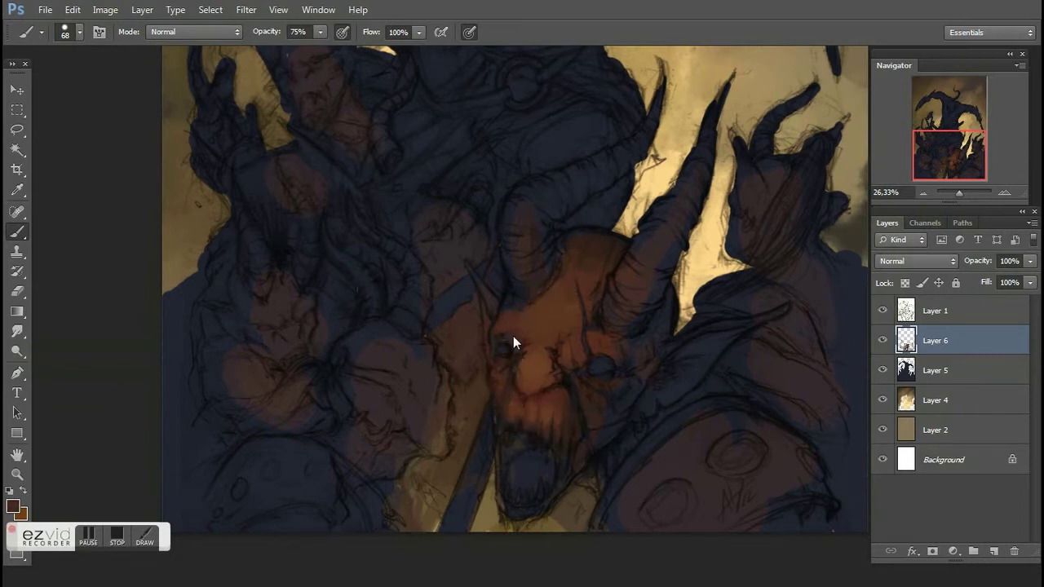
pyautogui.rightClick(671, 357)
pyautogui.click(494, 329)
# Step: Paint orange along the front demon's brows and forehead, and add reddish orange to the small pointed ear
pyautogui.moveTo(589, 340)
pyautogui.mouseDown()
pyautogui.moveTo(531, 349)
pyautogui.moveTo(541, 318)
pyautogui.mouseUp()
pyautogui.keyDown('alt'); pyautogui.click(529, 313); pyautogui.keyUp('alt')
pyautogui.press(']')
pyautogui.press(']')
pyautogui.press(']')
pyautogui.moveTo(531, 427); pyautogui.dragTo(545, 374)
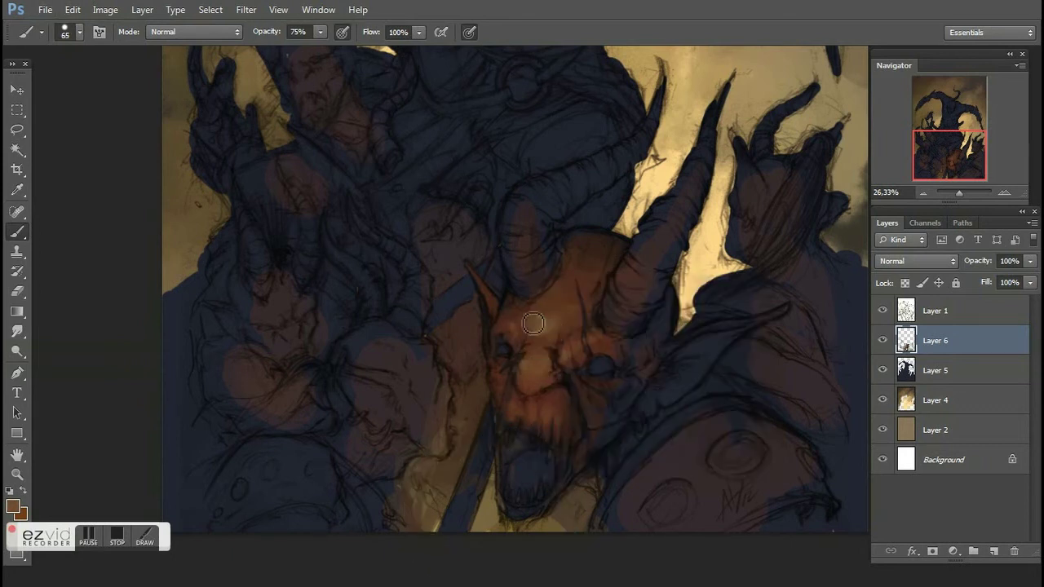
# Step: Adjust the brush size and blend light brown highlights into the front demon's forehead using sampled tones
pyautogui.rightClick(569, 279)
pyautogui.moveTo(583, 311); pyautogui.dragTo(589, 311)
pyautogui.click(550, 306)
pyautogui.keyDown('alt'); pyautogui.click(544, 315); pyautogui.keyUp('alt')
pyautogui.keyDown('alt'); pyautogui.click(541, 317); pyautogui.keyUp('alt')
# Step: Reduce the brush to 32 px and paint reddish brown along the jaw and lower lip around the open mouth
pyautogui.press('[')
pyautogui.press('[')
pyautogui.press('[')
pyautogui.press('[')
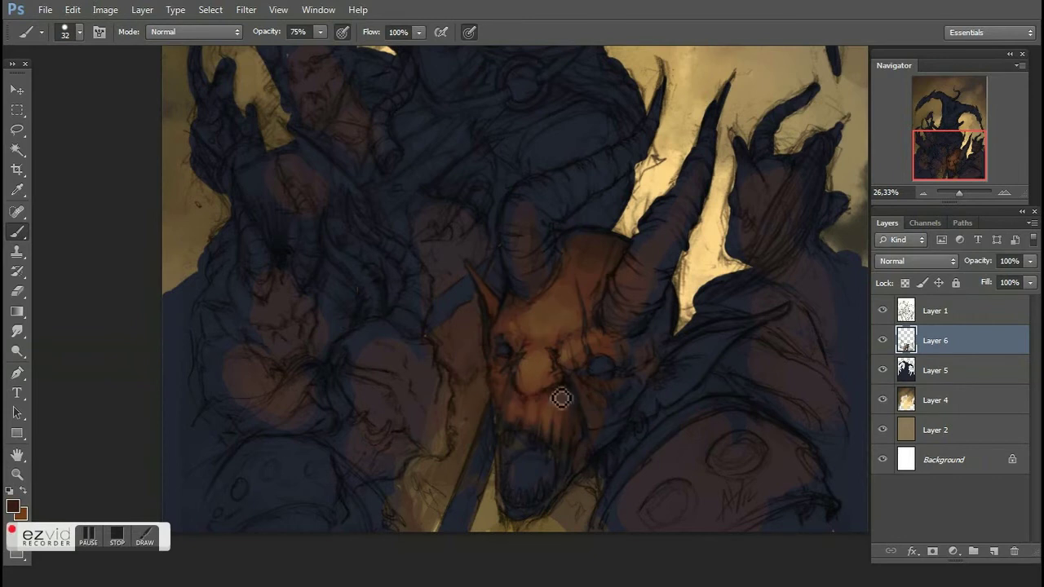
pyautogui.scroll(-4, 561, 401)
pyautogui.scroll(5, 473, 284)
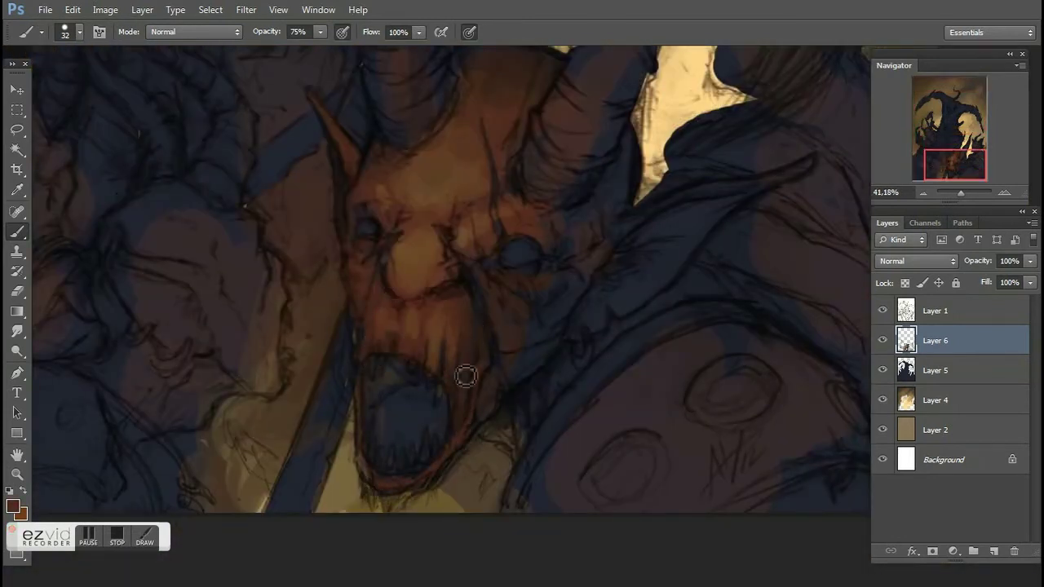
# Step: Refine the front demon's brow, mouth creases and shadowed cheek with sampled orange and reddish-brown tones
pyautogui.keyDown('alt'); pyautogui.click(393, 267); pyautogui.keyUp('alt')
pyautogui.keyDown('alt'); pyautogui.click(502, 215); pyautogui.keyUp('alt')
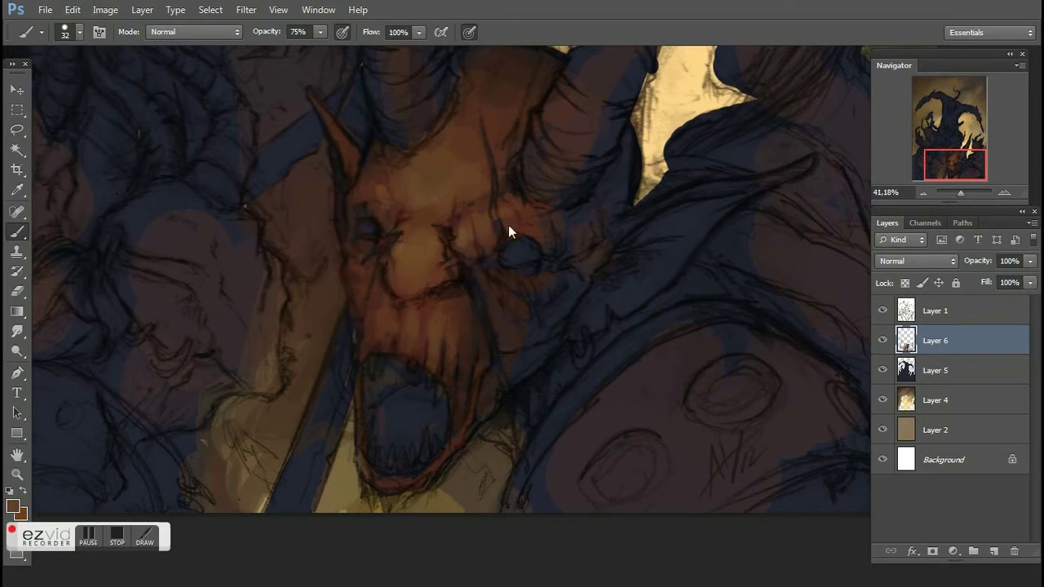
pyautogui.keyDown('alt'); pyautogui.click(383, 190); pyautogui.keyUp('alt')
pyautogui.keyDown('alt'); pyautogui.click(508, 331); pyautogui.keyUp('alt')
pyautogui.scroll(2, 482, 212)
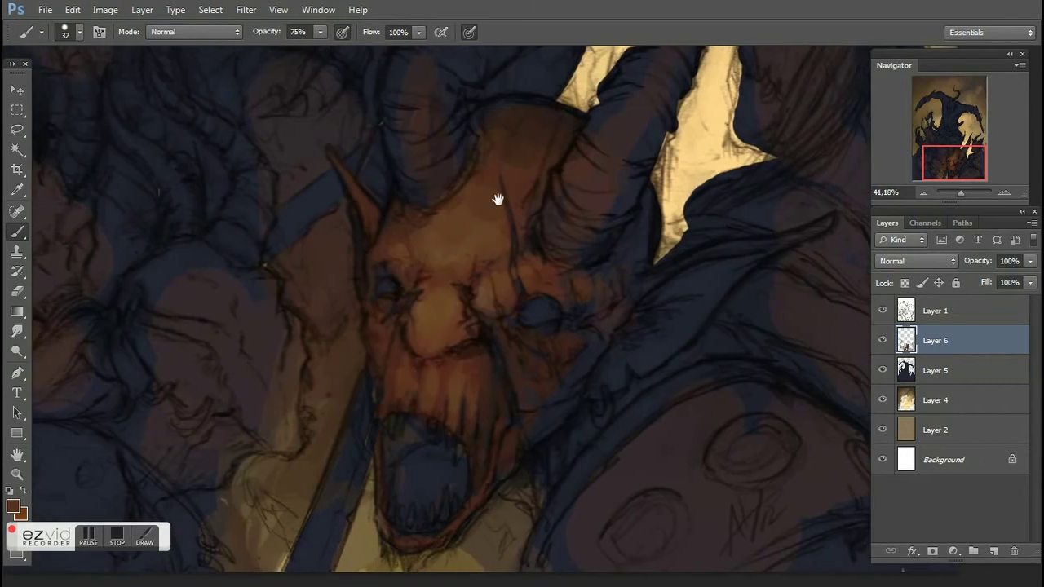
pyautogui.keyDown('alt'); pyautogui.click(502, 331); pyautogui.keyUp('alt')
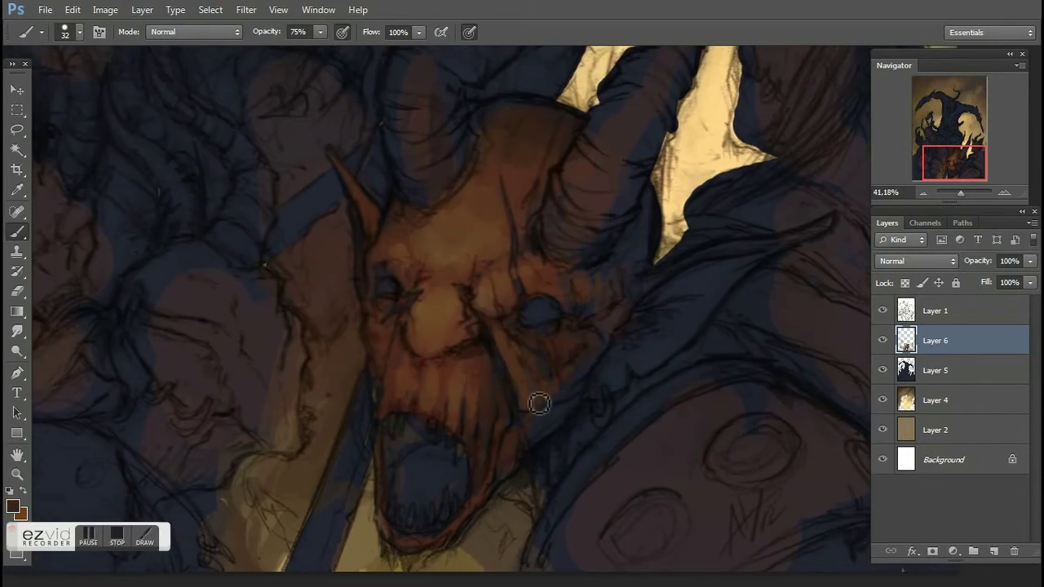
# Step: Resize the brush and model the eye area, nose and upper lip with sampled orange and yellowish highlights
pyautogui.keyDown('alt'); pyautogui.click(513, 350); pyautogui.keyUp('alt')
pyautogui.keyDown('alt'); pyautogui.click(487, 276); pyautogui.keyUp('alt')
pyautogui.moveTo(301, 282)
pyautogui.mouseDown()
pyautogui.moveTo(364, 174)
pyautogui.moveTo(522, 227)
pyautogui.moveTo(484, 318)
pyautogui.moveTo(563, 383)
pyautogui.moveTo(573, 303)
pyautogui.mouseUp()
pyautogui.rightClick(512, 219)
pyautogui.press('Return')
pyautogui.keyDown('alt'); pyautogui.click(526, 297); pyautogui.keyUp('alt')
pyautogui.keyDown('alt'); pyautogui.click(534, 285); pyautogui.keyUp('alt')
pyautogui.keyDown('alt'); pyautogui.click(582, 267); pyautogui.keyUp('alt')
pyautogui.keyDown('alt'); pyautogui.click(452, 221); pyautogui.keyUp('alt')
pyautogui.scroll(5, 590, 284)
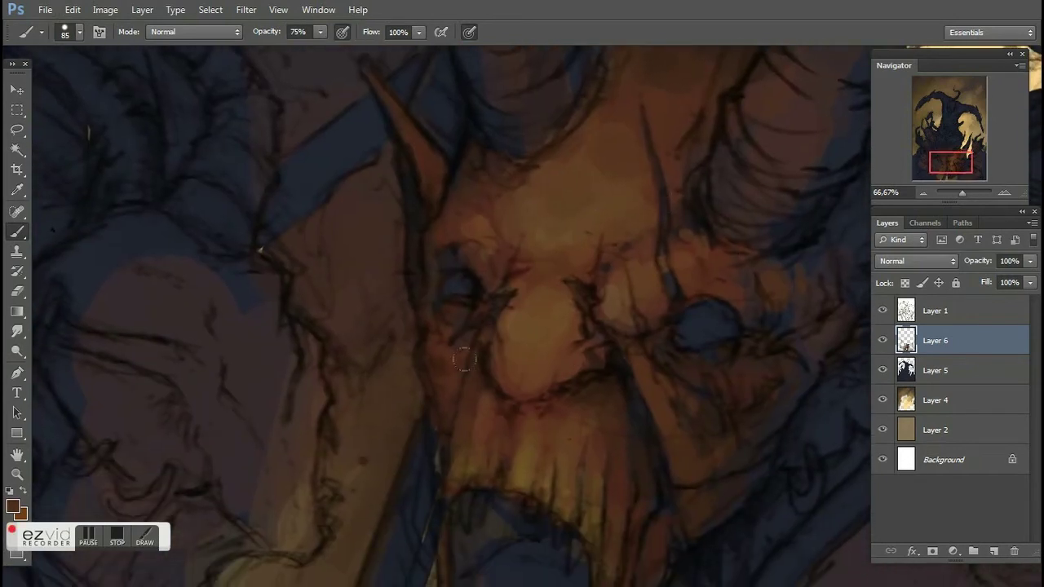
# Step: Paint warm brown over the front demon's cheeks and the sides of the face with an 85 px brush
pyautogui.moveTo(422, 353)
pyautogui.mouseDown()
pyautogui.moveTo(478, 186)
pyautogui.moveTo(408, 268)
pyautogui.moveTo(519, 498)
pyautogui.mouseUp()
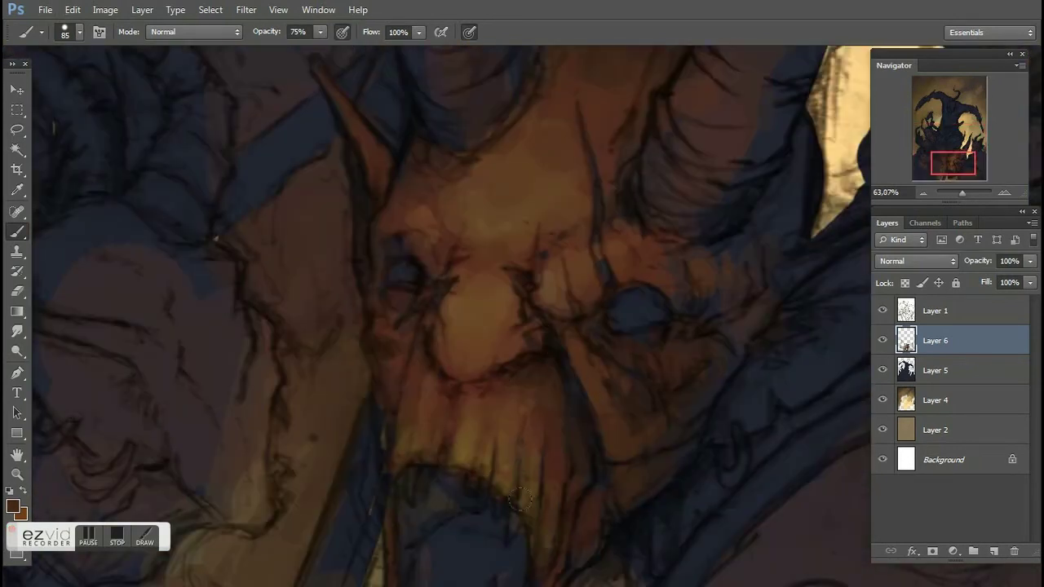
pyautogui.hotkey('ctrl', '-')
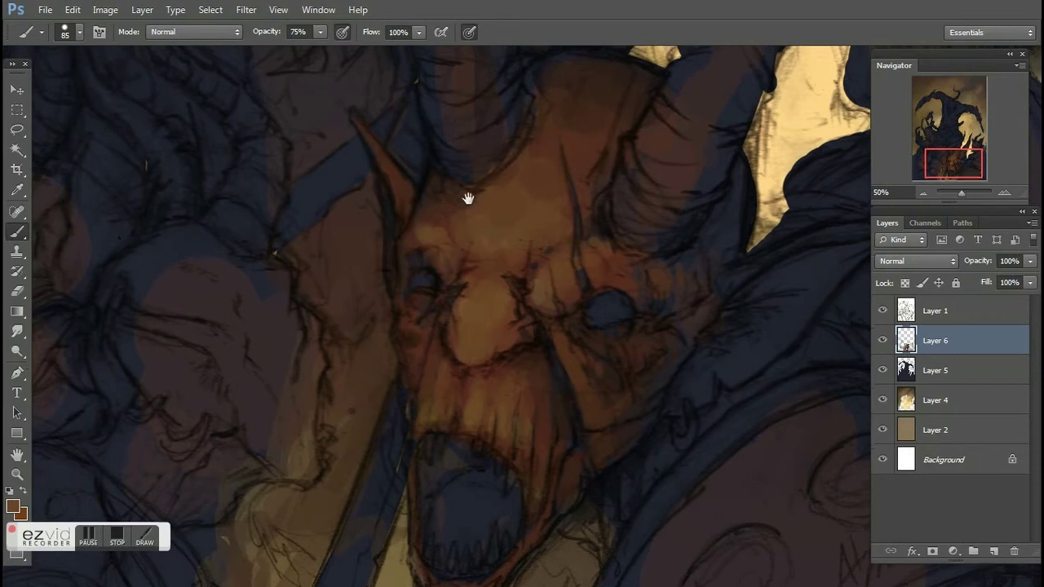
pyautogui.hotkey('ctrl', '-')
pyautogui.rightClick(668, 305)
pyautogui.press('Escape')
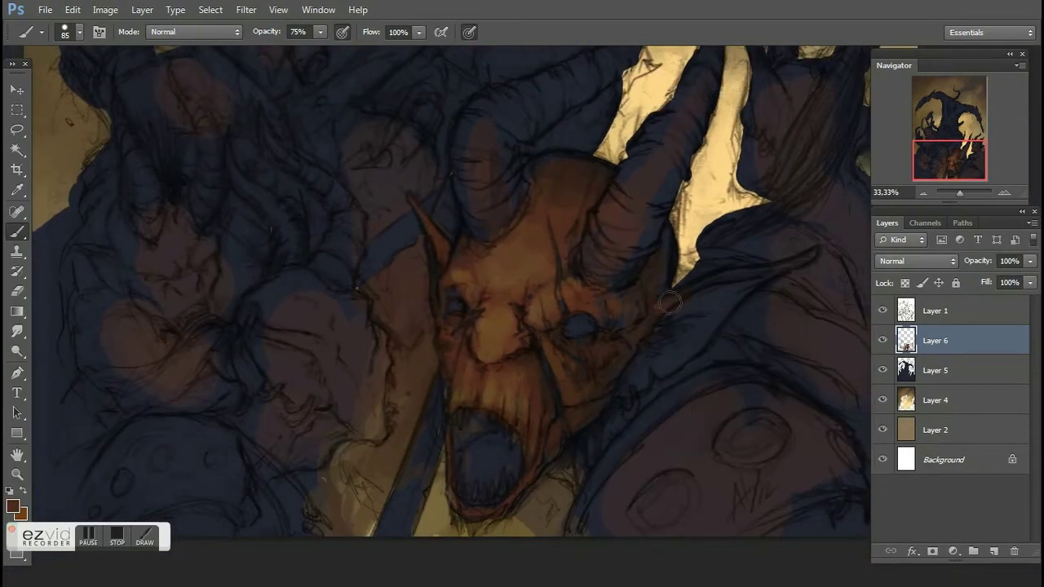
# Step: Set the brush size to 36 px and paint the rim of the front demon's long pointed ear reddish brown
pyautogui.rightClick(695, 300)
pyautogui.write('36')
pyautogui.press('Return')
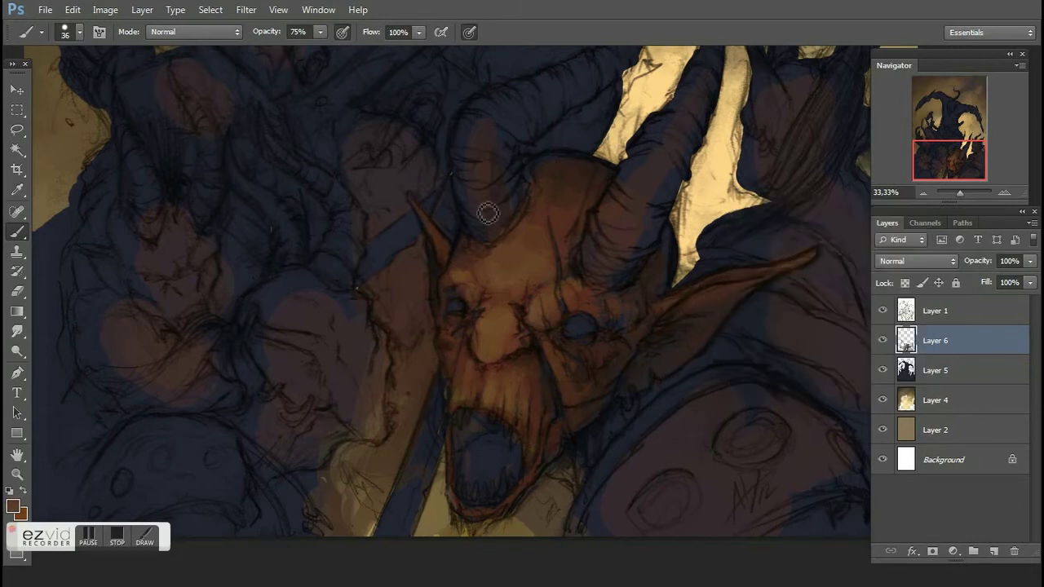
# Step: Pick the light brown #8d664d as the foreground colour and fill the inside of the long pointed ear
pyautogui.click(16, 510)
pyautogui.click(645, 326)
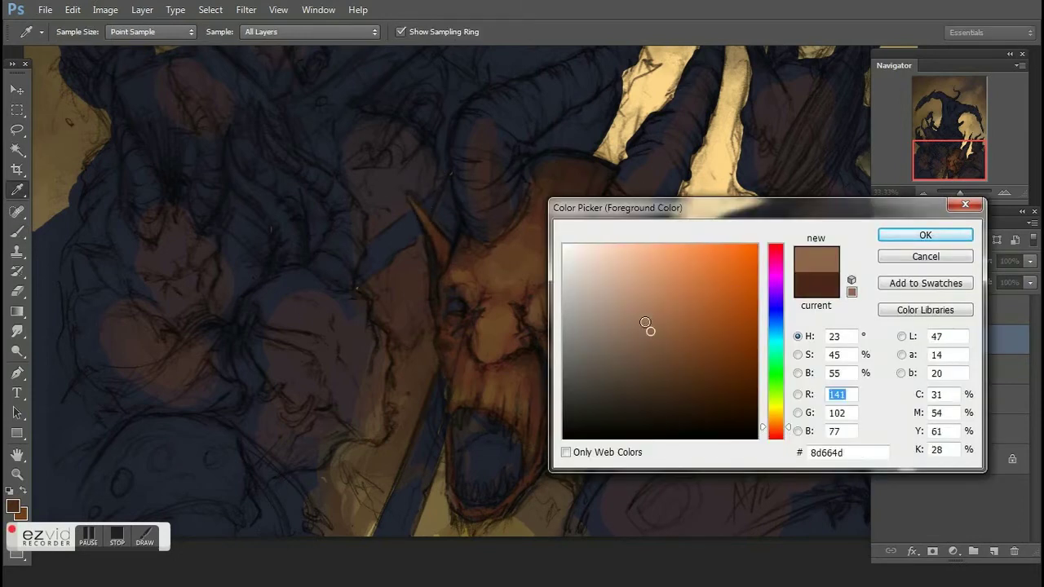
pyautogui.press('Return')
pyautogui.moveTo(641, 377); pyautogui.dragTo(755, 281)
pyautogui.hotkey('ctrl', 'z')
pyautogui.keyDown('alt'); pyautogui.click(640, 377); pyautogui.keyUp('alt')
pyautogui.moveTo(641, 378)
pyautogui.mouseDown()
pyautogui.moveTo(702, 311)
pyautogui.moveTo(691, 345)
pyautogui.moveTo(696, 303)
pyautogui.mouseUp()
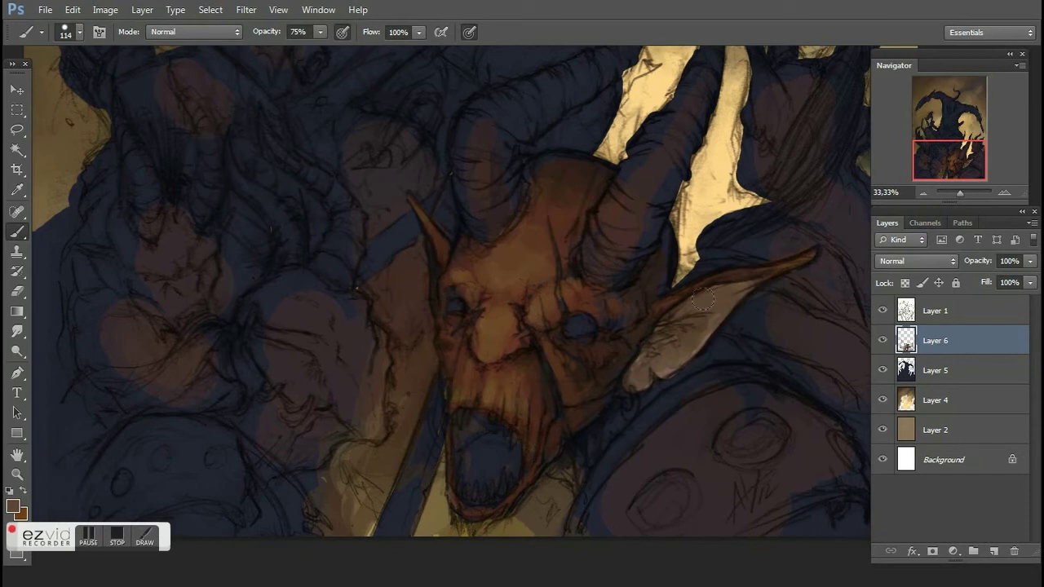
# Step: Shade the inside of the long ear with sampled browns, and lower the brush opacity to 40% for soft blending
pyautogui.moveTo(646, 359)
pyautogui.mouseDown()
pyautogui.moveTo(744, 313)
pyautogui.moveTo(703, 311)
pyautogui.moveTo(687, 329)
pyautogui.moveTo(719, 316)
pyautogui.moveTo(684, 330)
pyautogui.moveTo(700, 342)
pyautogui.moveTo(676, 343)
pyautogui.mouseUp()
pyautogui.keyDown('alt'); pyautogui.click(741, 303); pyautogui.keyUp('alt')
pyautogui.rightClick(741, 303)
pyautogui.keyDown('alt'); pyautogui.click(682, 351); pyautogui.keyUp('alt')
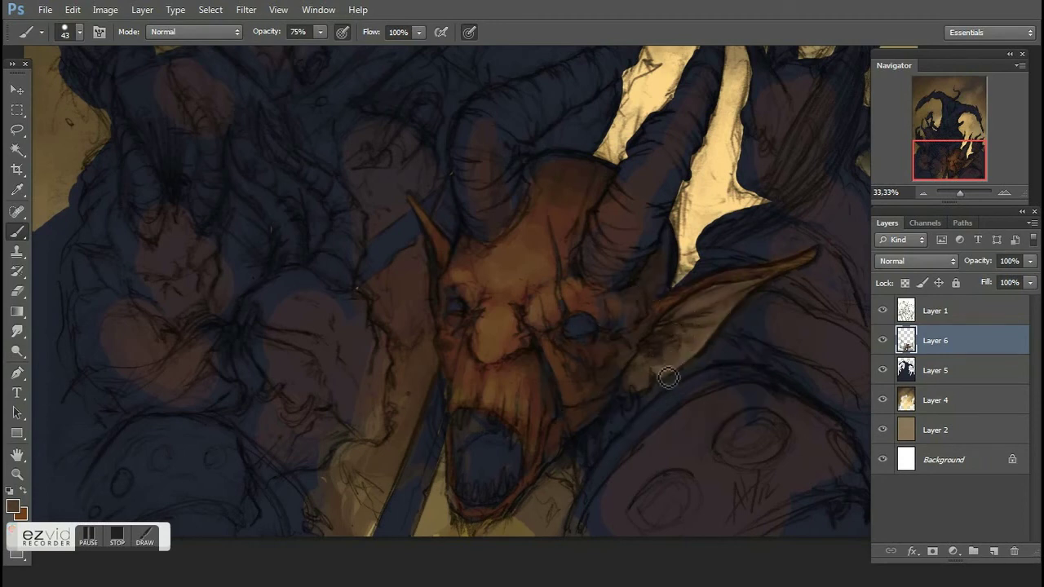
pyautogui.keyDown('alt'); pyautogui.click(675, 322); pyautogui.keyUp('alt')
pyautogui.moveTo(266, 31); pyautogui.dragTo(256, 41)
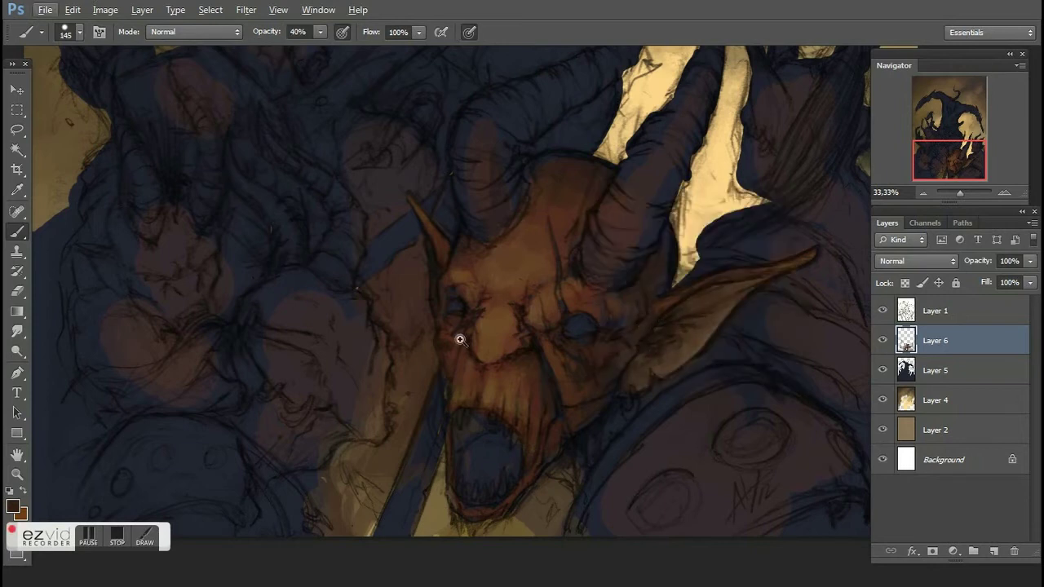
# Step: Fill the inside of the front demon's open mouth with dark red using a 73 px brush
pyautogui.moveTo(460, 339); pyautogui.dragTo(489, 342)
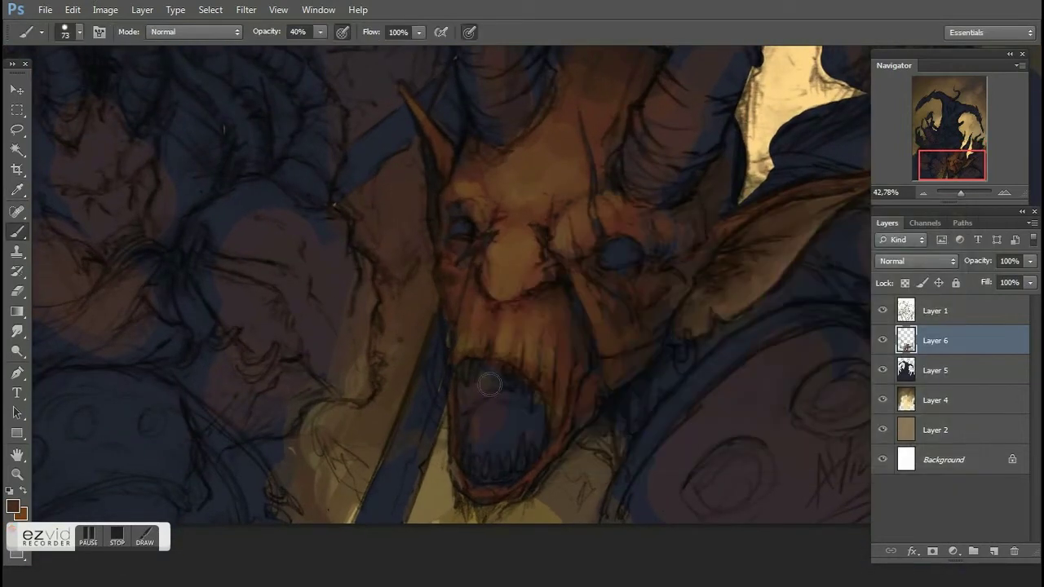
pyautogui.moveTo(473, 422)
pyautogui.mouseDown()
pyautogui.moveTo(522, 411)
pyautogui.moveTo(485, 468)
pyautogui.mouseUp()
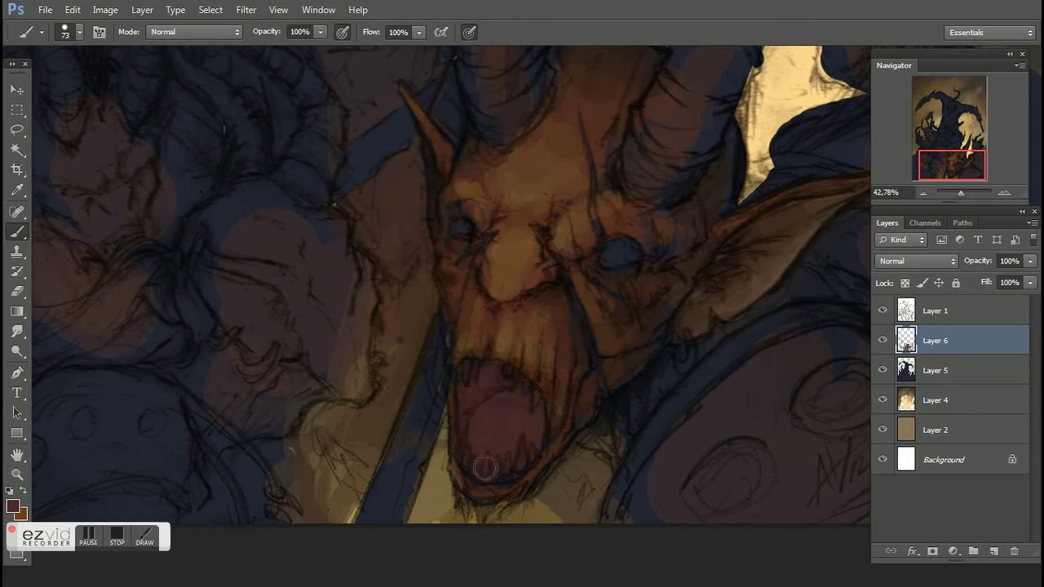
pyautogui.moveTo(573, 381)
pyautogui.mouseDown()
pyautogui.moveTo(545, 410)
pyautogui.moveTo(515, 397)
pyautogui.moveTo(517, 416)
pyautogui.moveTo(490, 391)
pyautogui.mouseUp()
# Step: Set the brush size to 133 px and darken the throat at the back of the demon's mouth
pyautogui.keyDown('alt'); pyautogui.click(481, 424); pyautogui.keyUp('alt')
pyautogui.rightClick(528, 310)
pyautogui.moveTo(548, 326)
pyautogui.mouseDown()
pyautogui.moveTo(571, 373)
pyautogui.moveTo(503, 407)
pyautogui.mouseUp()
pyautogui.press('Return')
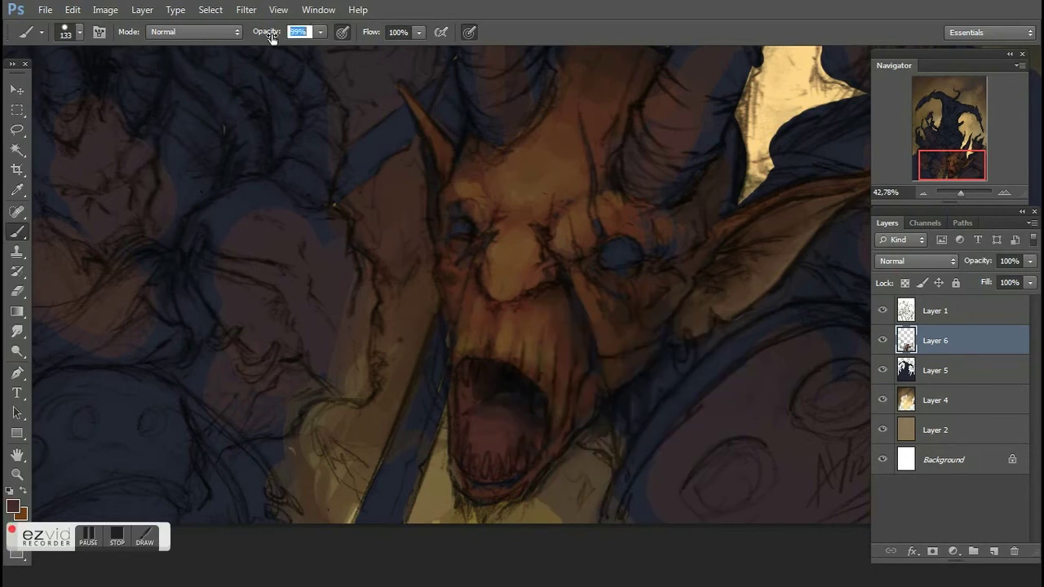
# Step: Lower the brush opacity to 55% and the size to 55 px, and soften the shading around the mouth
pyautogui.hotkey('ctrl', '+')
pyautogui.rightClick(549, 295)
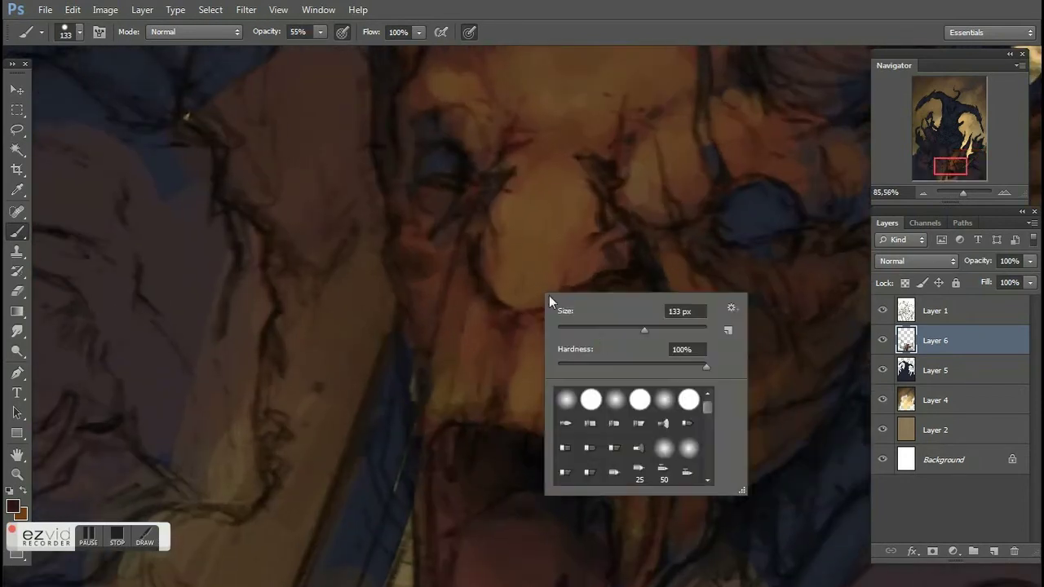
pyautogui.moveTo(607, 326); pyautogui.dragTo(581, 326)
pyautogui.press('Return')
pyautogui.scroll(-3, 408, 270)
pyautogui.moveTo(449, 416); pyautogui.dragTo(543, 345)
# Step: Sample a muted tan, reduce the brush to 9 px, and paint the lower teeth and first upper fangs
pyautogui.keyDown('alt'); pyautogui.click(543, 345); pyautogui.keyUp('alt')
pyautogui.scroll(-15, 544, 345)
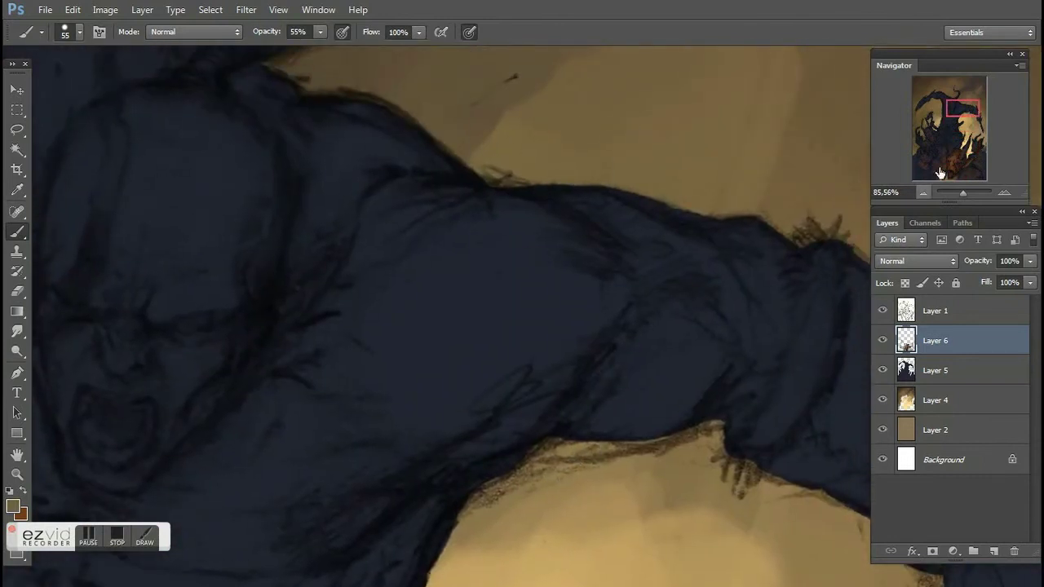
pyautogui.press('[')
pyautogui.press('[')
pyautogui.press('[')
pyautogui.press('[')
pyautogui.press('[')
pyautogui.press('[')
pyautogui.moveTo(581, 488); pyautogui.dragTo(581, 449)
pyautogui.moveTo(611, 472)
pyautogui.mouseDown()
pyautogui.moveTo(615, 424)
pyautogui.moveTo(634, 422)
pyautogui.mouseUp()
pyautogui.moveTo(522, 494)
pyautogui.mouseDown()
pyautogui.moveTo(520, 453)
pyautogui.moveTo(497, 444)
pyautogui.mouseUp()
pyautogui.moveTo(499, 266); pyautogui.dragTo(501, 292)
pyautogui.moveTo(514, 269); pyautogui.dragTo(518, 303)
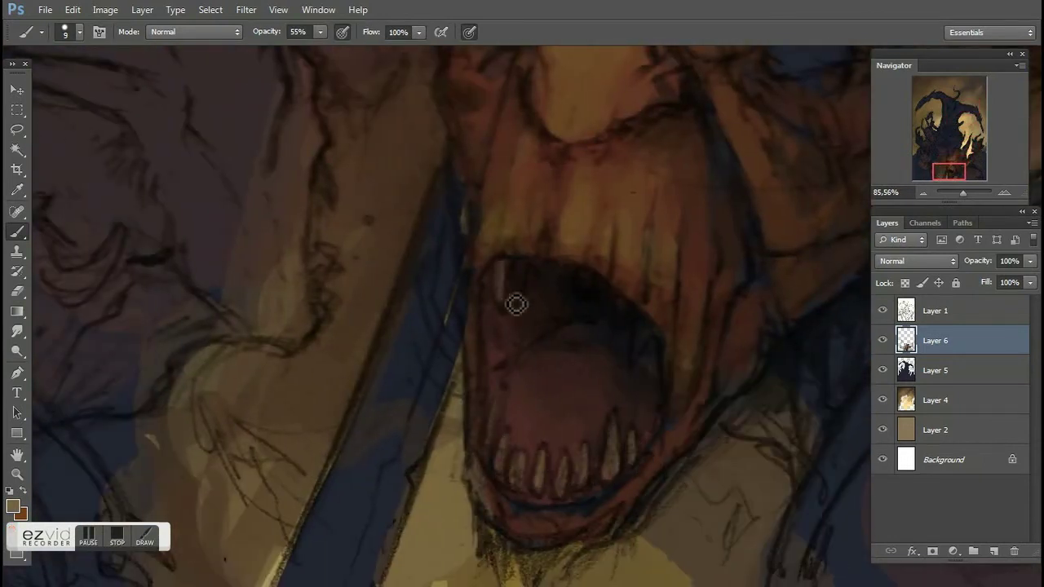
# Step: Add the remaining upper fangs, lowering Layer 6's opacity to 29% to check the sketch and restoring it to 100%
pyautogui.click(937, 368)
pyautogui.hotkey('ctrl', 'shift', 'u')
pyautogui.click(938, 340)
pyautogui.moveTo(979, 261); pyautogui.dragTo(968, 261)
pyautogui.moveTo(642, 325); pyautogui.dragTo(638, 352)
pyautogui.moveTo(621, 303); pyautogui.dragTo(618, 325)
pyautogui.moveTo(979, 261); pyautogui.dragTo(942, 261)
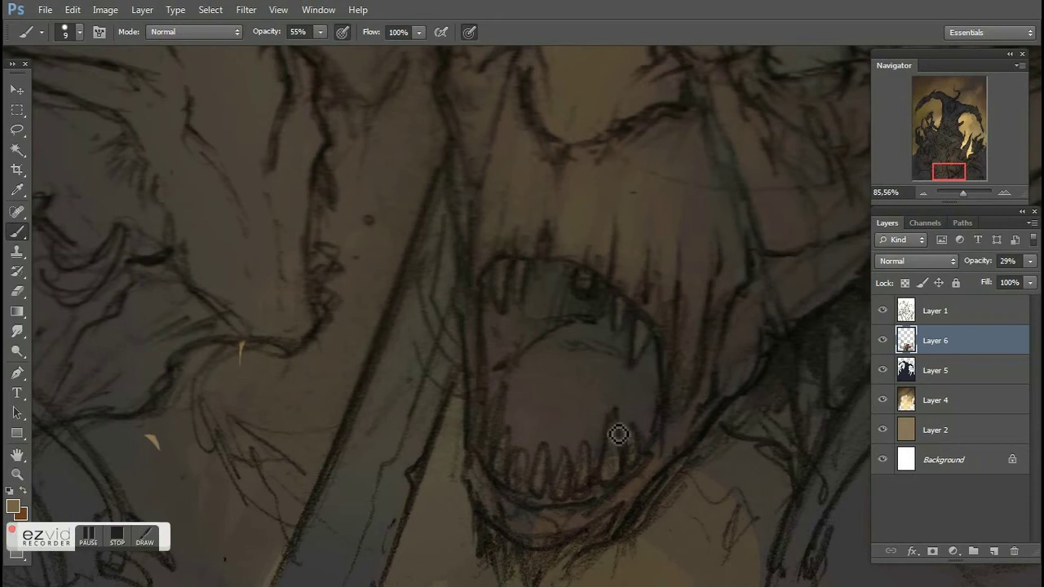
pyautogui.hotkey('alt', '[')
pyautogui.moveTo(991, 261); pyautogui.dragTo(1001, 260)
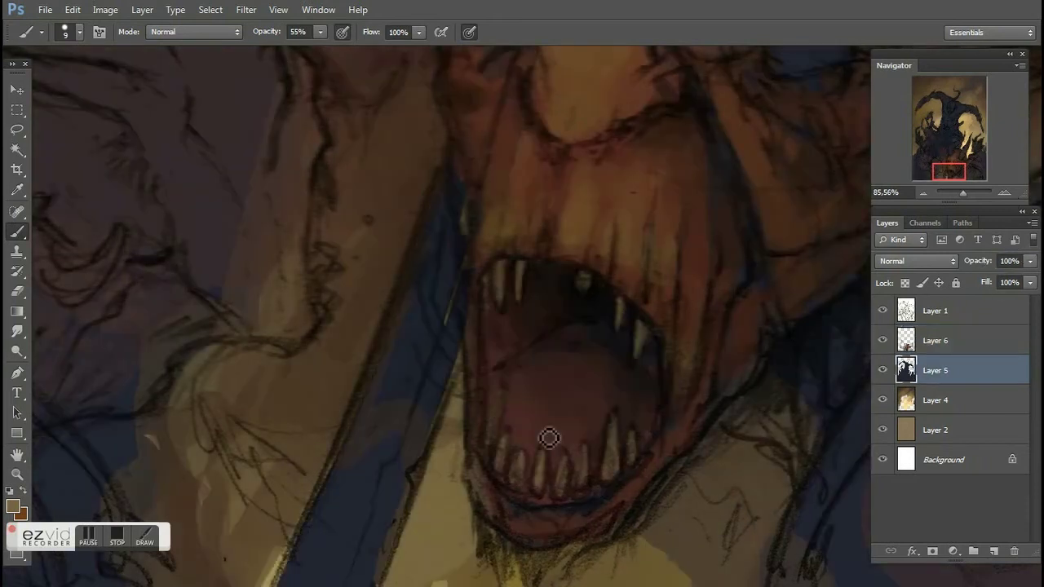
# Step: Choose a dark red and paint the gum line under the lower teeth on Layer 6 at 100% brush opacity
pyautogui.keyDown('alt'); pyautogui.click(618, 298); pyautogui.keyUp('alt')
pyautogui.click(15, 510)
pyautogui.click(587, 166)
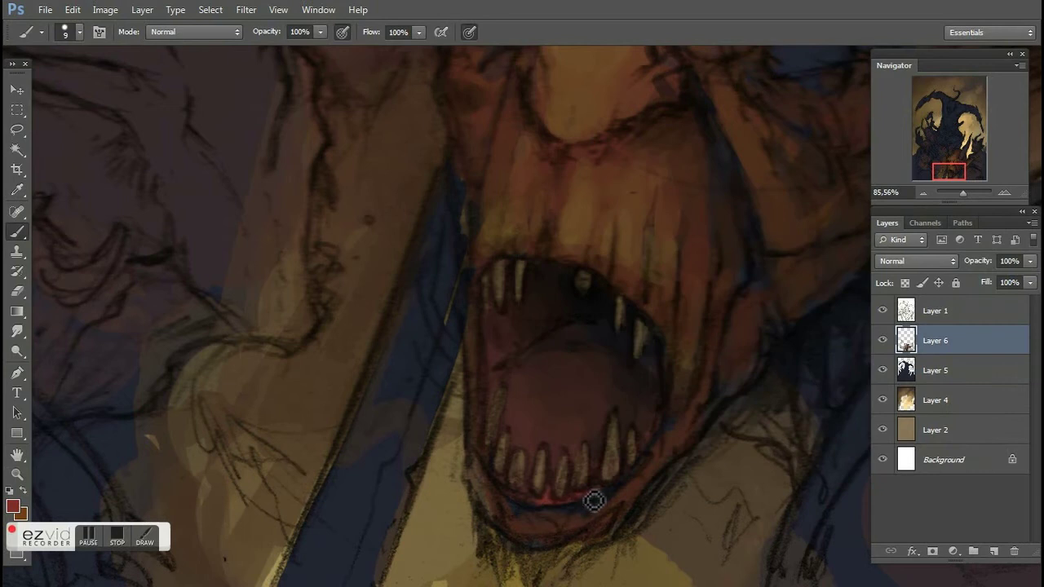
pyautogui.scroll(-4, 422, 284)
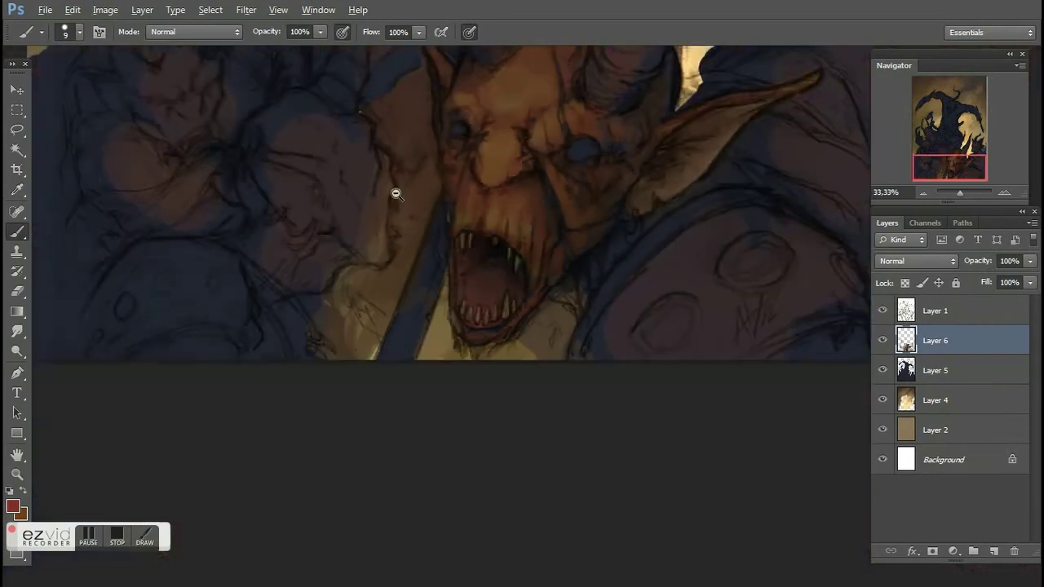
# Step: Sample near-black tones and paint the neck shadow behind the jaw and under the long ear with a 63 px brush
pyautogui.keyDown('alt'); pyautogui.click(495, 380); pyautogui.keyUp('alt')
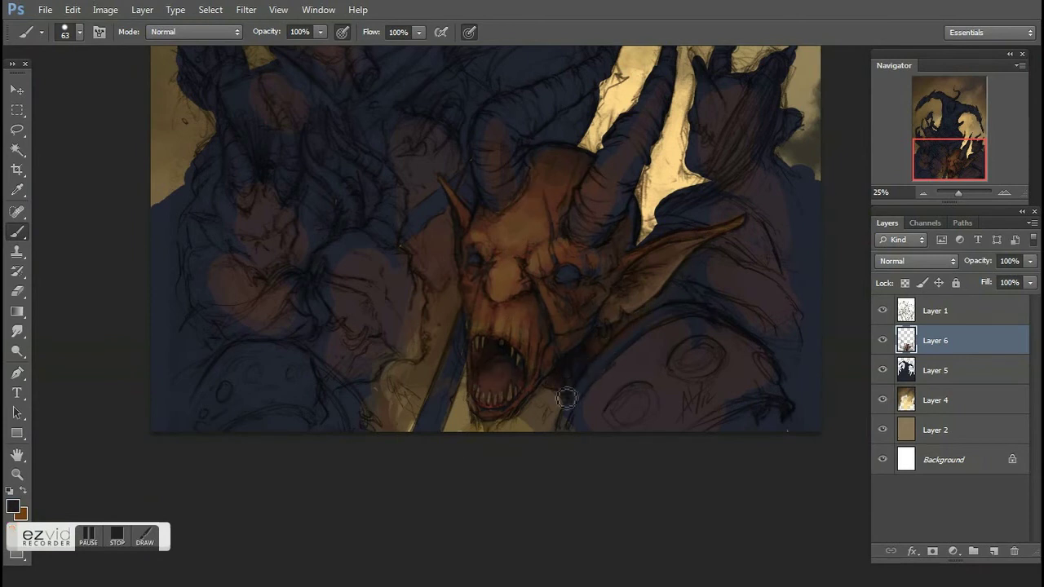
pyautogui.keyDown('alt'); pyautogui.click(627, 250); pyautogui.keyUp('alt')
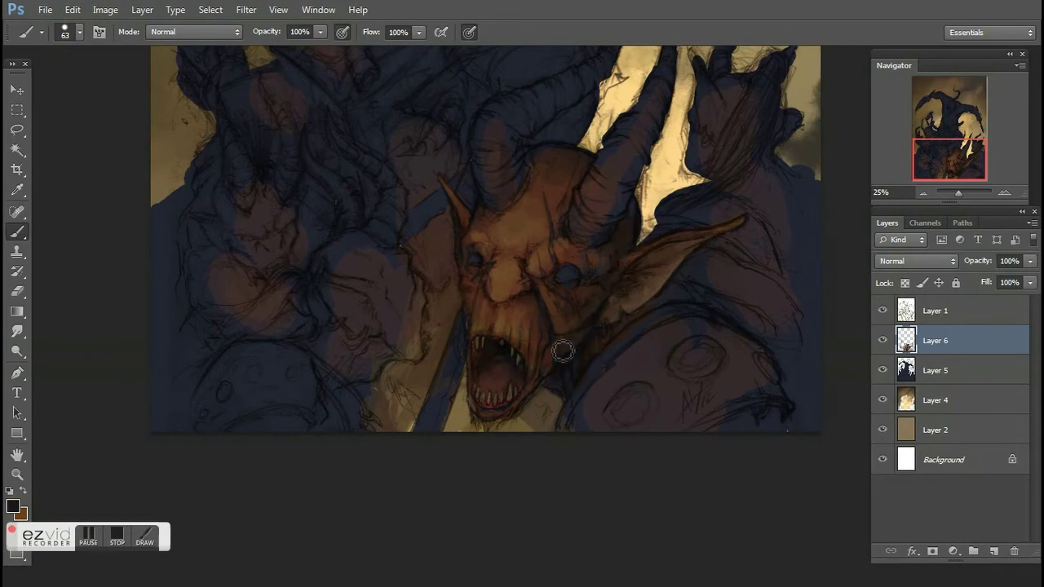
pyautogui.scroll(5, 560, 350)
pyautogui.scroll(-3, 589, 289)
# Step: Set the brush size to 32 px and deepen the edges of the small ear and jaw with sampled dark browns
pyautogui.rightClick(531, 140)
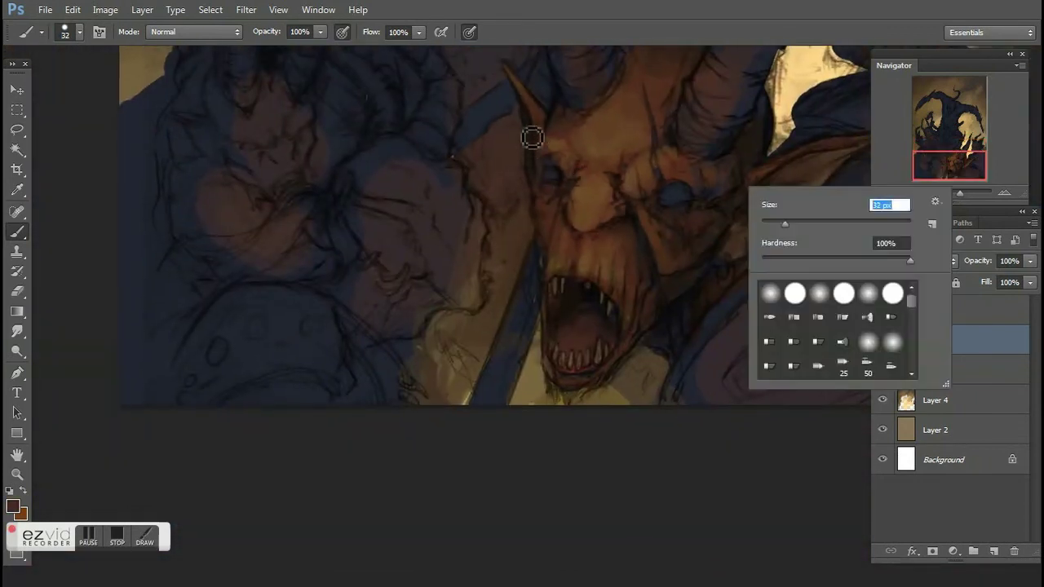
pyautogui.keyDown('alt'); pyautogui.click(540, 131); pyautogui.keyUp('alt')
pyautogui.keyDown('alt'); pyautogui.click(517, 88); pyautogui.keyUp('alt')
pyautogui.scroll(-2, 508, 245)
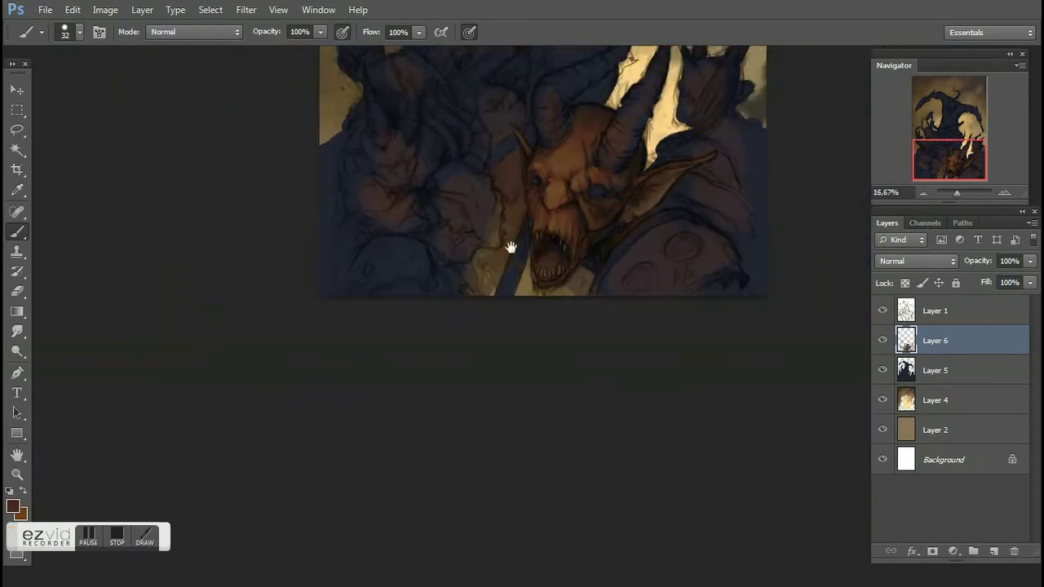
pyautogui.scroll(4, 571, 345)
pyautogui.scroll(-1, 638, 313)
pyautogui.keyDown('alt'); pyautogui.click(536, 260); pyautogui.keyUp('alt')
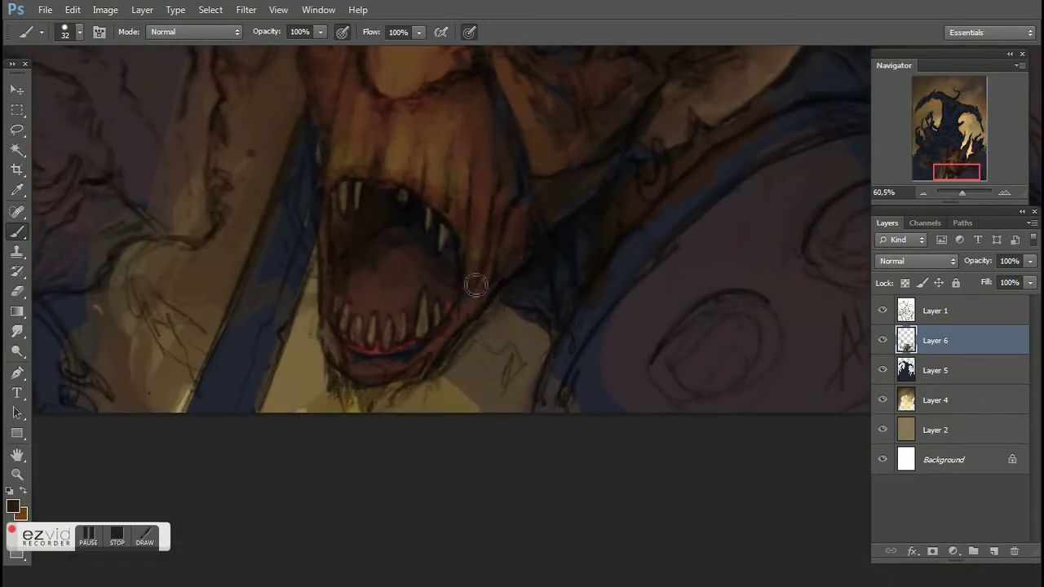
pyautogui.scroll(-3, 655, 156)
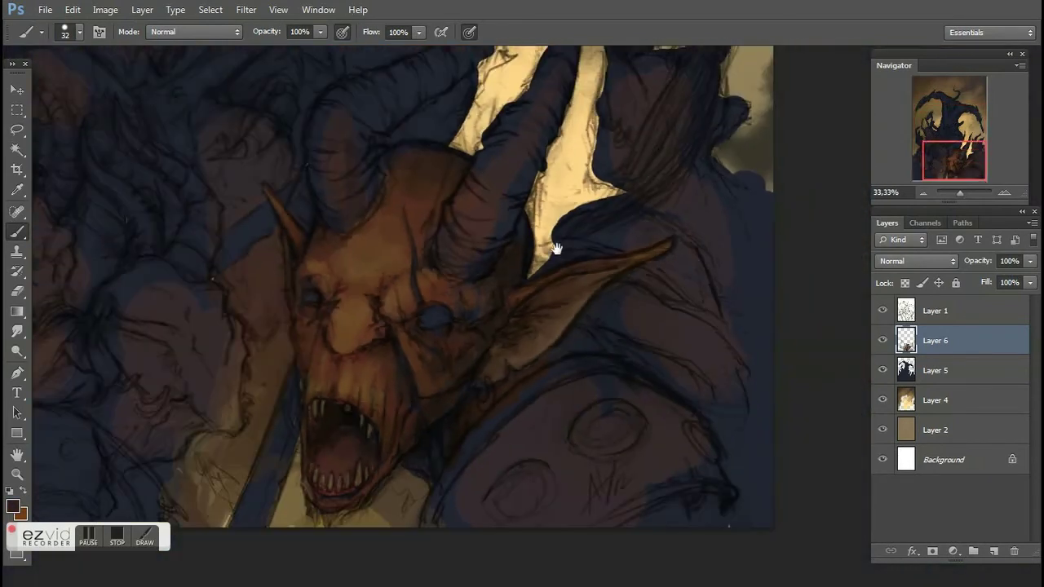
# Step: Sample a brown from the face and shade the side and bridge of the demon's nose with a 50 px brush
pyautogui.keyDown('alt'); pyautogui.click(400, 364); pyautogui.keyUp('alt')
pyautogui.press('[')
pyautogui.press('[')
pyautogui.press('[')
pyautogui.press('[')
pyautogui.press('[')
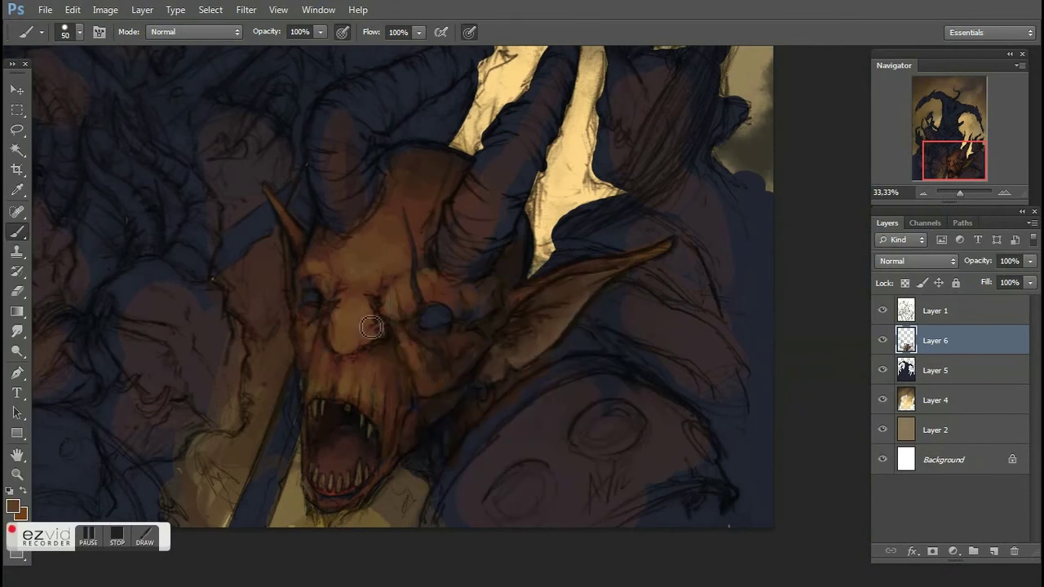
pyautogui.moveTo(379, 302); pyautogui.dragTo(355, 312)
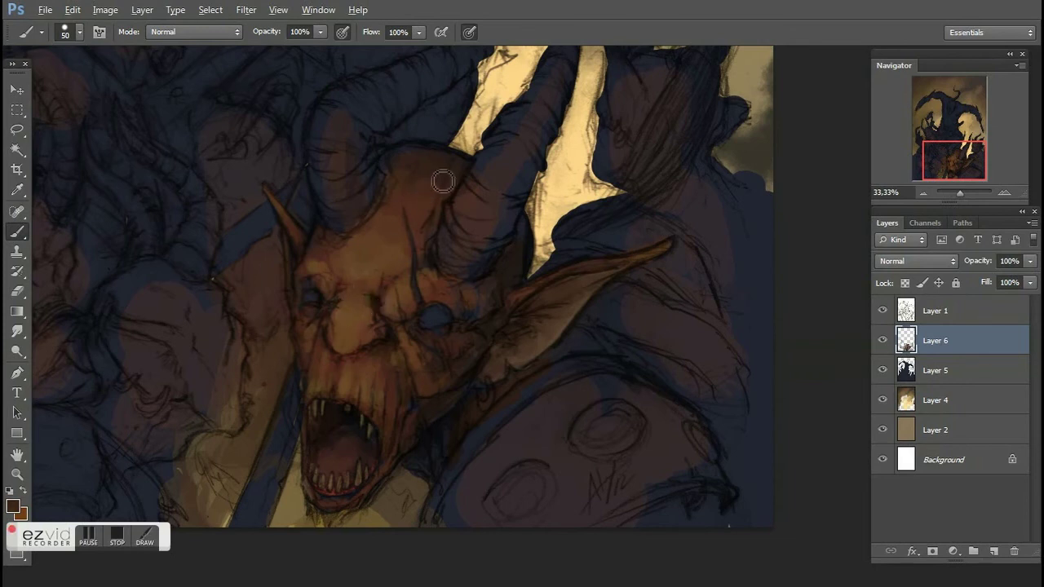
# Step: Sample a reddish brown from the cheek below the larger eye and set the brush size to 95 px
pyautogui.scroll(-2, 443, 182)
pyautogui.scroll(3, 408, 315)
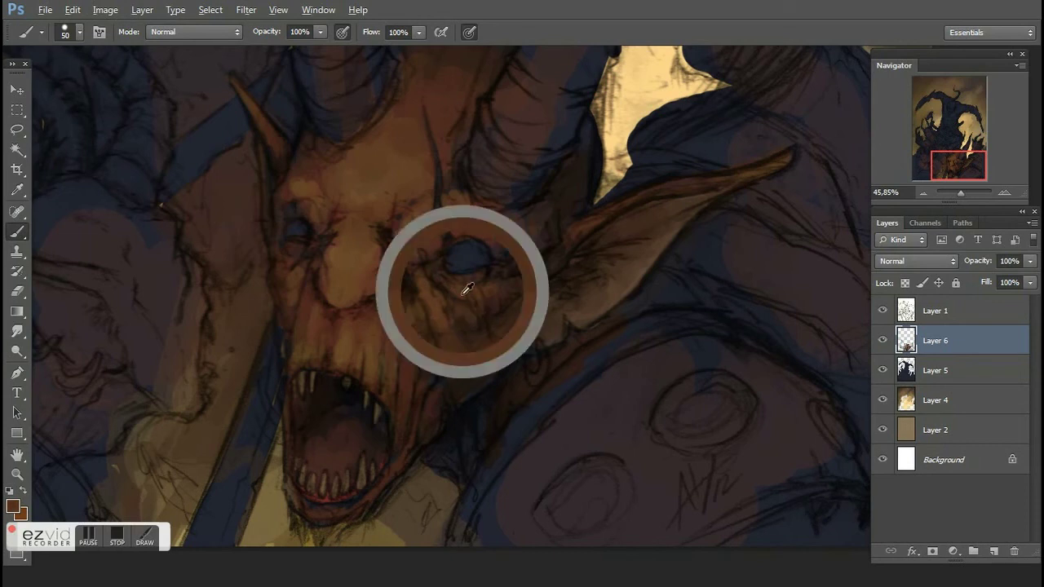
pyautogui.scroll(-2, 511, 261)
pyautogui.rightClick(527, 247)
pyautogui.press('Escape')
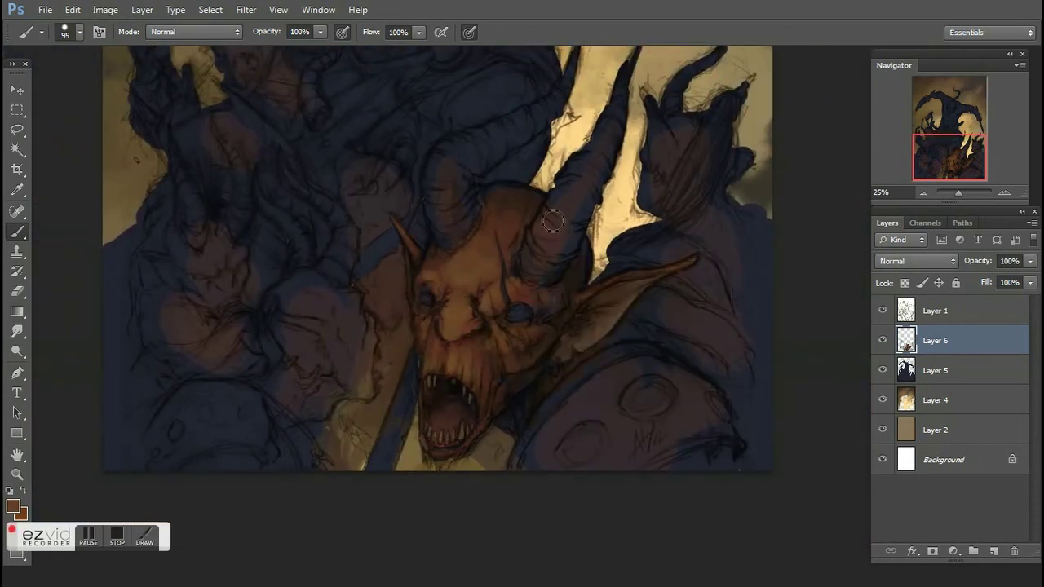
# Step: Choose a pale grey-green and fill the demon's larger eye with a 65 px brush
pyautogui.scroll(4, 562, 333)
pyautogui.press('i')
pyautogui.click(563, 333)
pyautogui.click(570, 303)
pyautogui.press('Return')
pyautogui.press('b')
pyautogui.rightClick(576, 327)
pyautogui.press('Escape')
pyautogui.moveTo(531, 353); pyautogui.dragTo(595, 350)
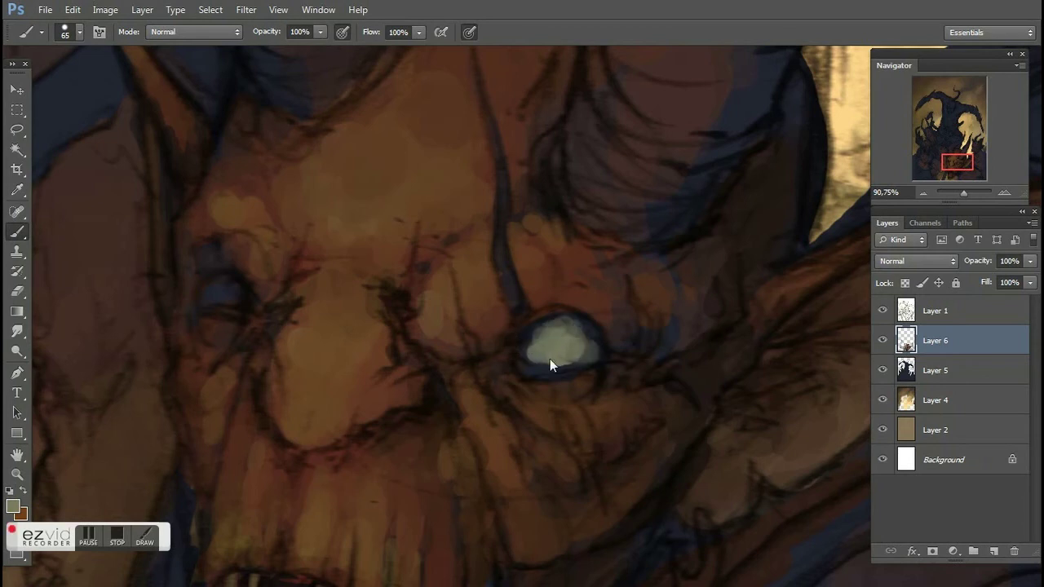
# Step: Shade the rim of the larger eye with a darker grey-green and fill the smaller eye to match
pyautogui.keyDown('alt'); pyautogui.click(551, 347); pyautogui.keyUp('alt')
pyautogui.moveTo(522, 336)
pyautogui.mouseDown()
pyautogui.moveTo(588, 339)
pyautogui.moveTo(534, 347)
pyautogui.mouseUp()
pyautogui.moveTo(206, 296); pyautogui.dragTo(231, 287)
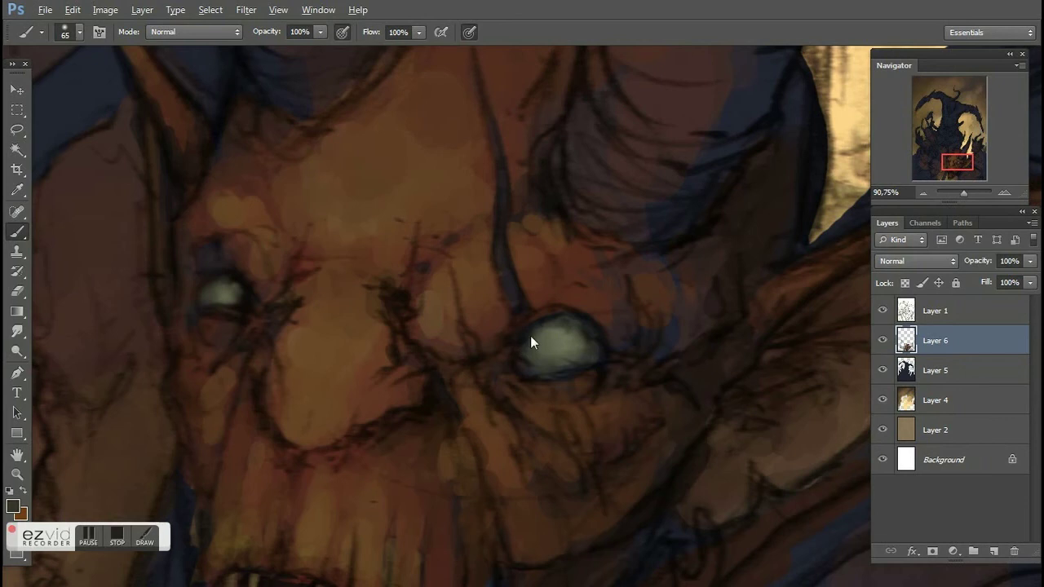
# Step: Pick the pale yellow #fff7a1 as the foreground colour and paint glowing highlights in both eyes
pyautogui.click(13, 506)
pyautogui.click(715, 263)
pyautogui.click(634, 240)
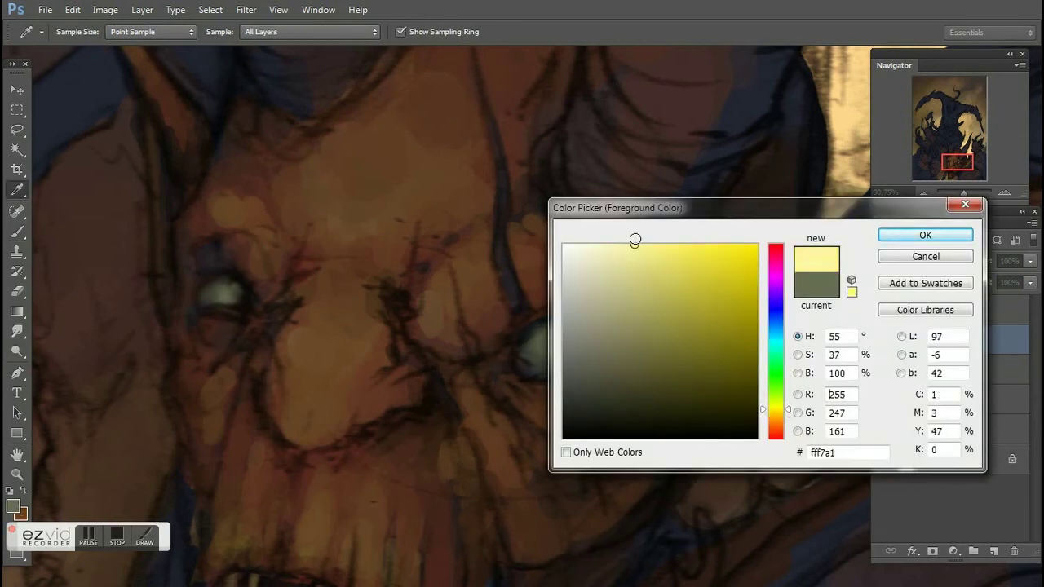
pyautogui.press('Return')
pyautogui.moveTo(565, 347)
pyautogui.mouseDown()
pyautogui.moveTo(526, 351)
pyautogui.moveTo(542, 313)
pyautogui.moveTo(576, 324)
pyautogui.moveTo(542, 356)
pyautogui.mouseUp()
pyautogui.moveTo(230, 284); pyautogui.dragTo(214, 296)
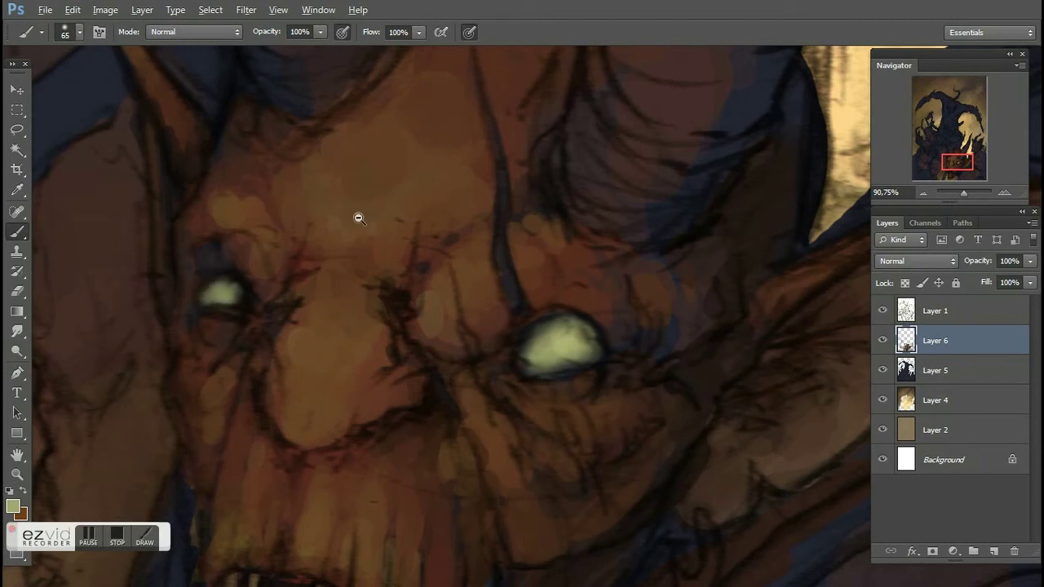
pyautogui.scroll(3, 531, 349)
pyautogui.scroll(-10, 489, 294)
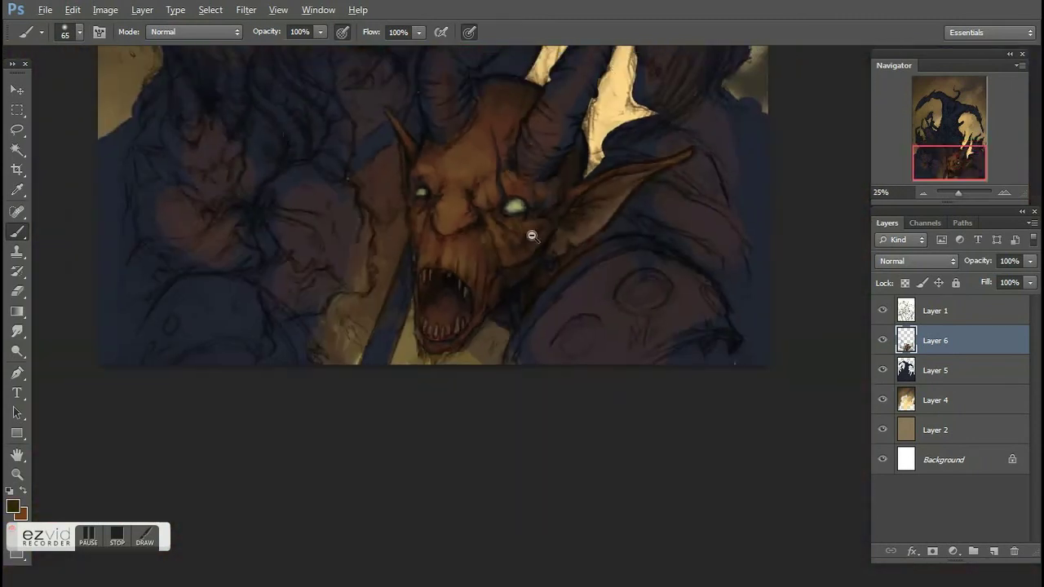
pyautogui.scroll(3, 538, 302)
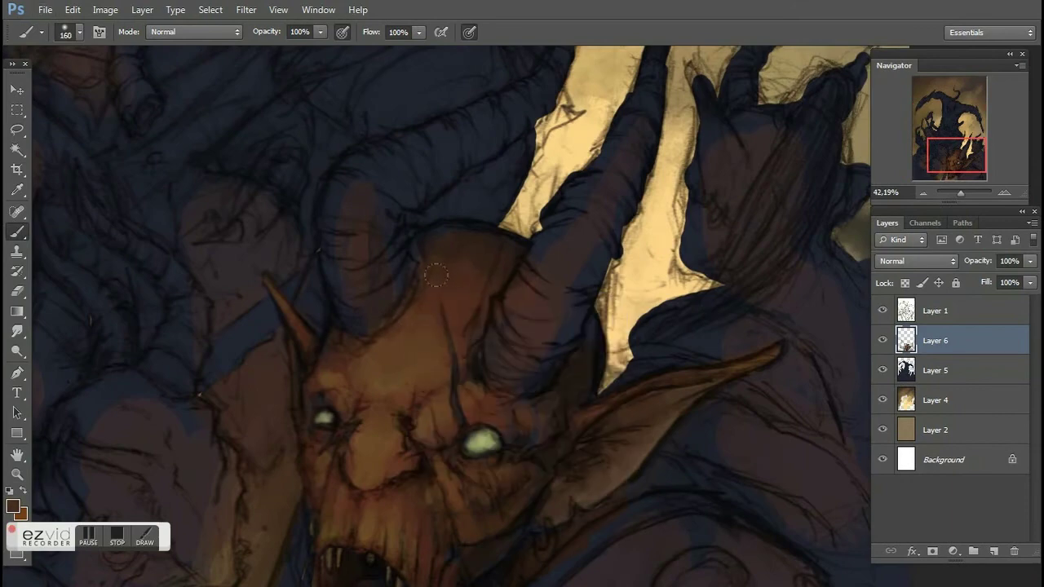
pyautogui.hotkey('alt', 'Tab')
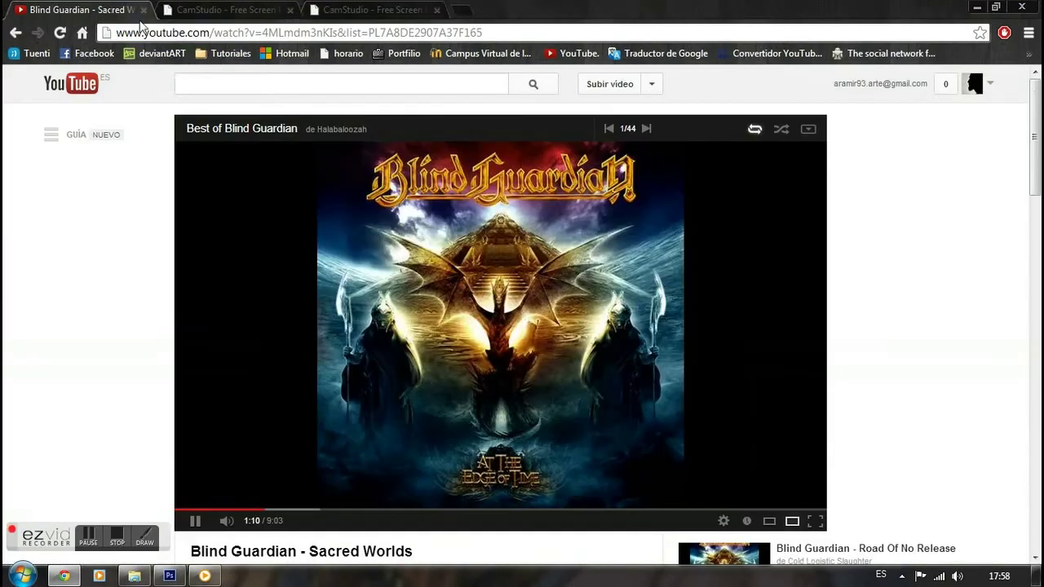
pyautogui.hotkey('alt', 'Tab')
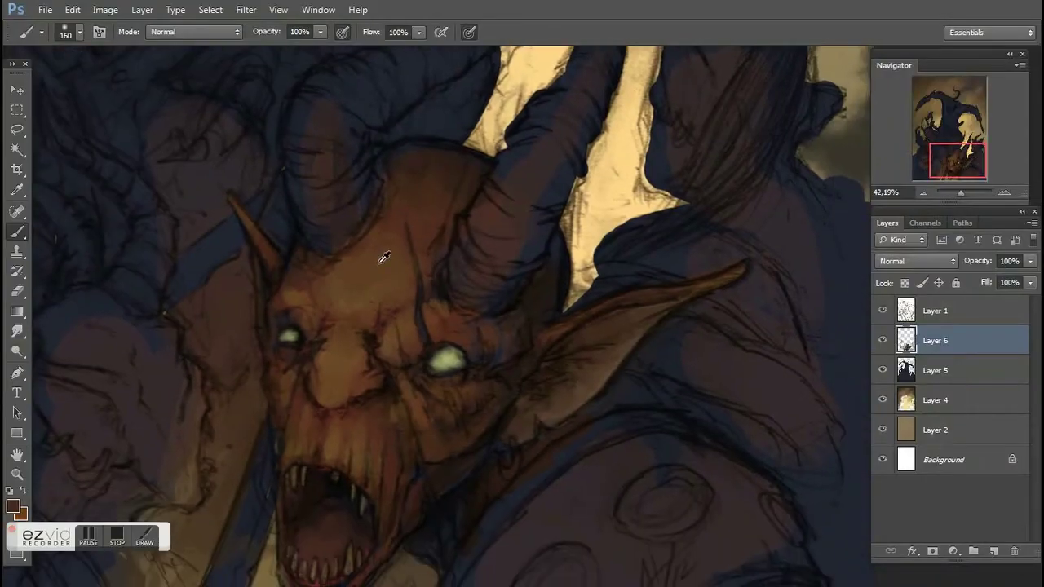
# Step: Block in both of the front demon's horns with a near-black base colour using a 160 px brush
pyautogui.keyDown('alt'); pyautogui.click(359, 257); pyautogui.keyUp('alt')
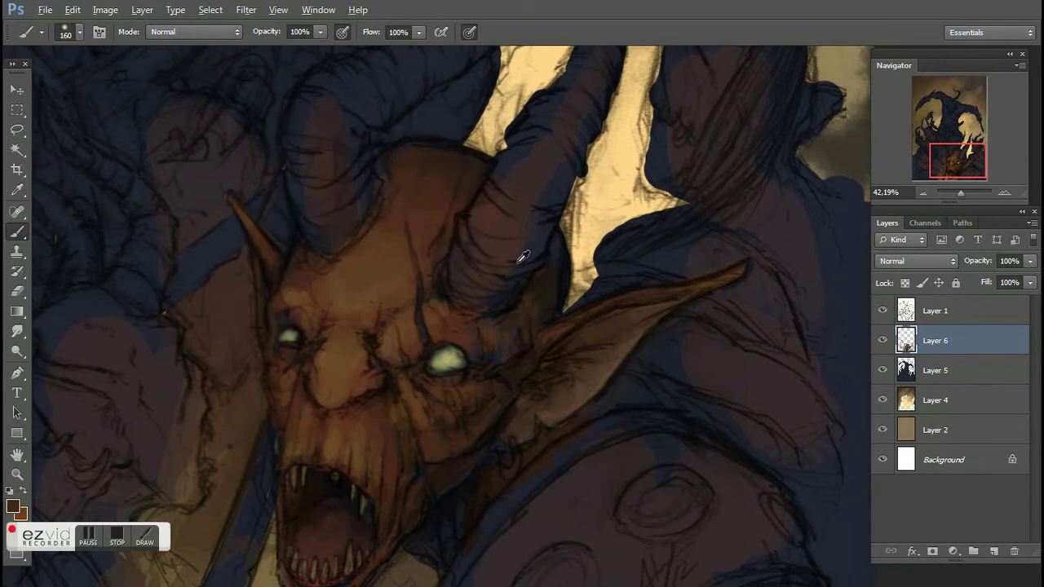
pyautogui.moveTo(435, 160)
pyautogui.mouseDown()
pyautogui.moveTo(479, 179)
pyautogui.moveTo(484, 269)
pyautogui.moveTo(529, 264)
pyautogui.moveTo(498, 277)
pyautogui.moveTo(538, 196)
pyautogui.mouseUp()
pyautogui.moveTo(383, 245)
pyautogui.mouseDown()
pyautogui.moveTo(350, 212)
pyautogui.moveTo(359, 139)
pyautogui.moveTo(343, 195)
pyautogui.mouseUp()
pyautogui.moveTo(457, 130); pyautogui.dragTo(428, 249)
pyautogui.moveTo(587, 253); pyautogui.dragTo(514, 335)
pyautogui.moveTo(407, 195); pyautogui.dragTo(318, 244)
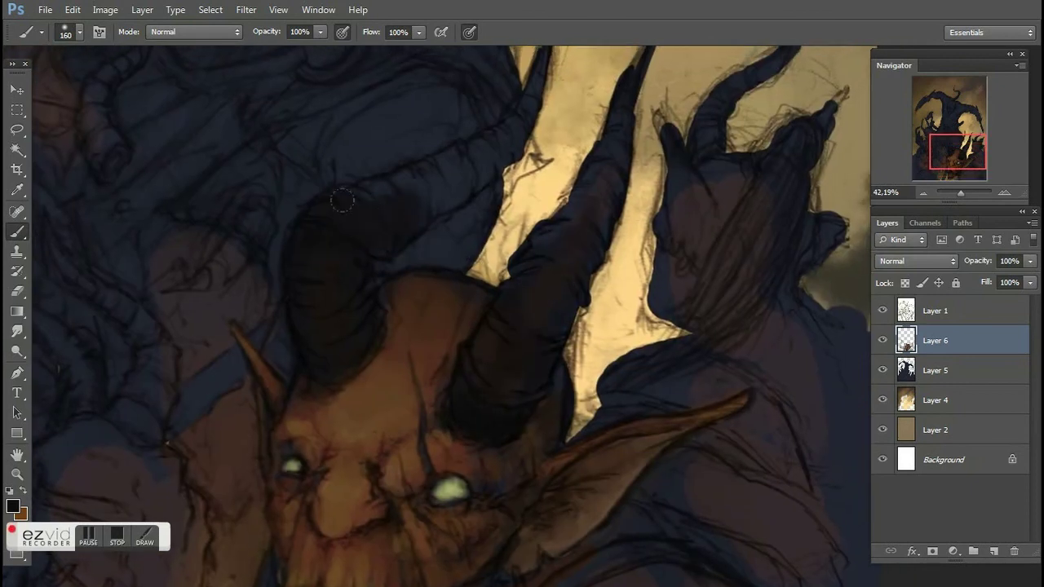
pyautogui.moveTo(457, 155); pyautogui.dragTo(384, 269)
pyautogui.moveTo(612, 130); pyautogui.dragTo(539, 236)
pyautogui.moveTo(506, 138); pyautogui.dragTo(465, 183)
# Step: Choose a lighter grey-brown and paint the lit faces along both horns
pyautogui.click(12, 506)
pyautogui.click(939, 236)
pyautogui.moveTo(404, 228); pyautogui.dragTo(404, 347)
pyautogui.moveTo(628, 298)
pyautogui.mouseDown()
pyautogui.moveTo(570, 371)
pyautogui.moveTo(589, 298)
pyautogui.moveTo(635, 312)
pyautogui.moveTo(694, 167)
pyautogui.mouseUp()
# Step: Set the brush opacity to 74% and blend the horns' light and shadow areas with sampled greys and dark browns
pyautogui.rightClick(576, 176)
pyautogui.press('Return')
pyautogui.press('7')
pyautogui.press('4')
pyautogui.keyDown('alt'); pyautogui.click(694, 158); pyautogui.keyUp('alt')
pyautogui.moveTo(538, 229); pyautogui.dragTo(408, 171)
pyautogui.moveTo(551, 412); pyautogui.dragTo(599, 437)
pyautogui.keyDown('alt'); pyautogui.click(593, 419); pyautogui.keyUp('alt')
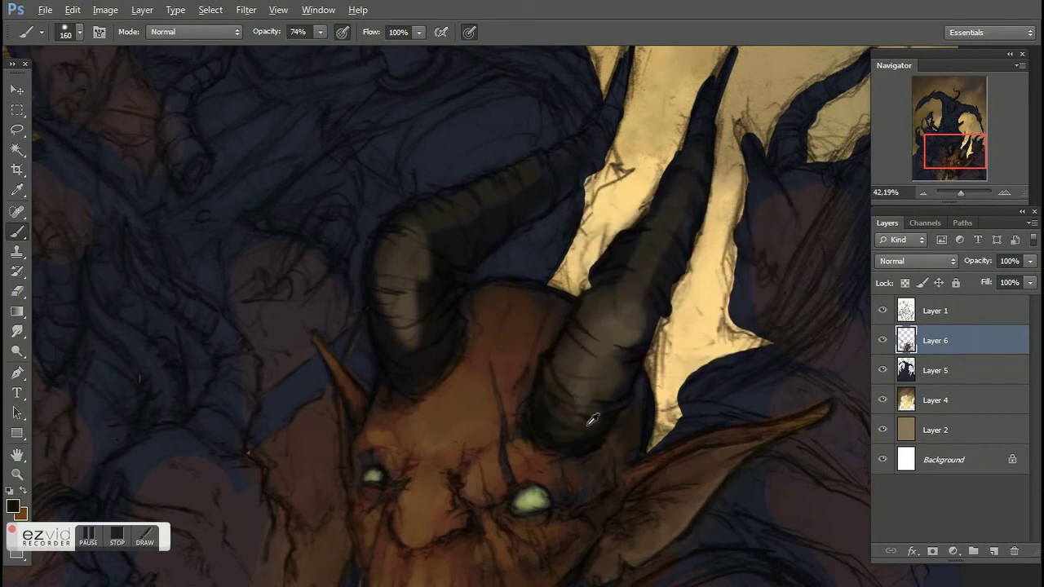
pyautogui.keyDown('alt'); pyautogui.click(580, 360); pyautogui.keyUp('alt')
pyautogui.moveTo(579, 360); pyautogui.dragTo(585, 320)
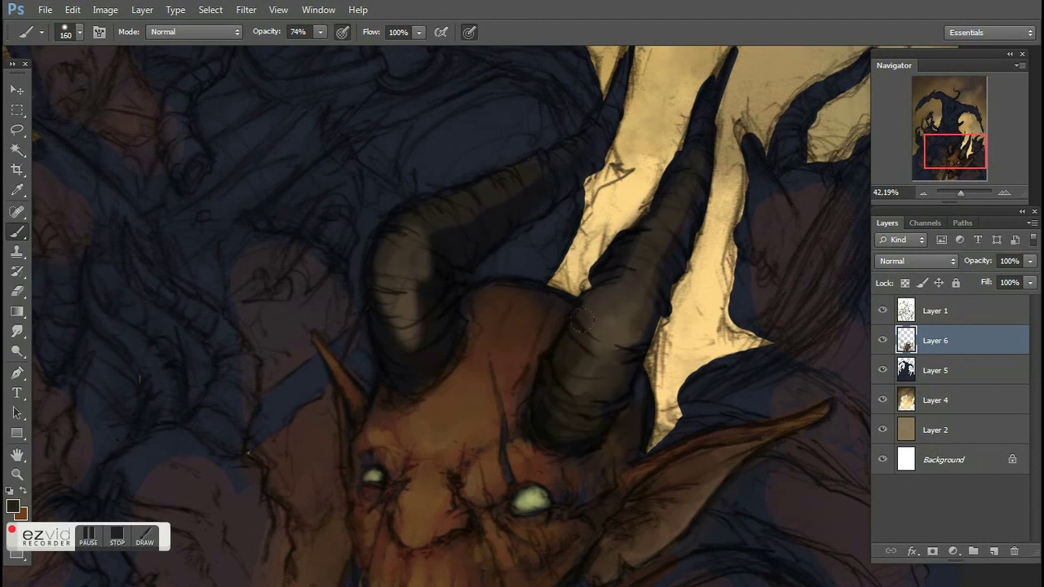
# Step: Set the brush size to 298 px and opacity to 33%, and glaze the horns with warm brown
pyautogui.rightClick(628, 189)
pyautogui.moveTo(714, 225); pyautogui.dragTo(725, 225)
pyautogui.press('Return')
pyautogui.moveTo(269, 33); pyautogui.dragTo(255, 34)
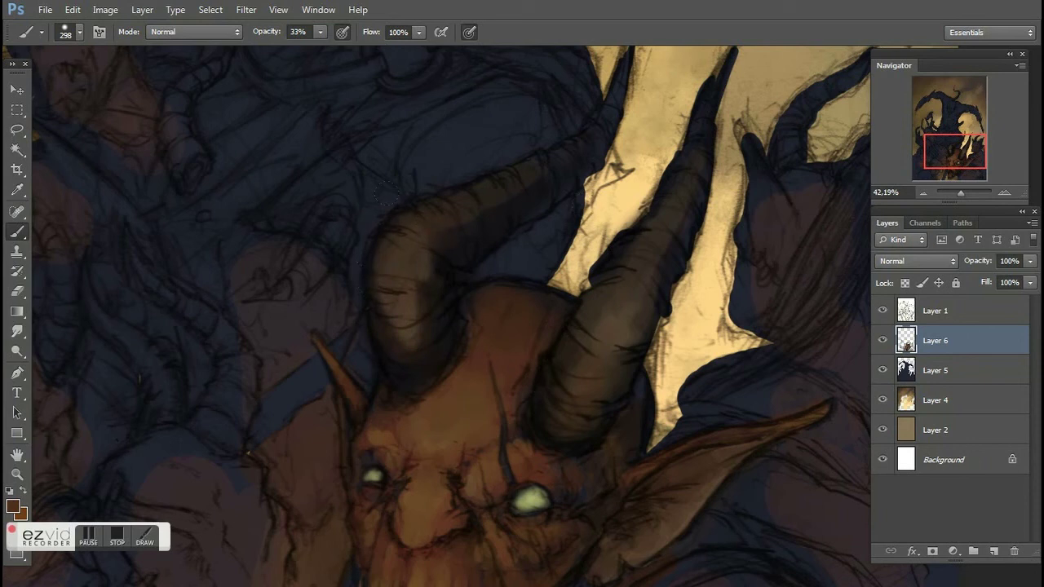
# Step: Set the brush to 35 px at 100% opacity and paint the dark ridges around the horns
pyautogui.rightClick(462, 219)
pyautogui.moveTo(559, 253); pyautogui.dragTo(512, 255)
pyautogui.press('Return')
pyautogui.press('0')
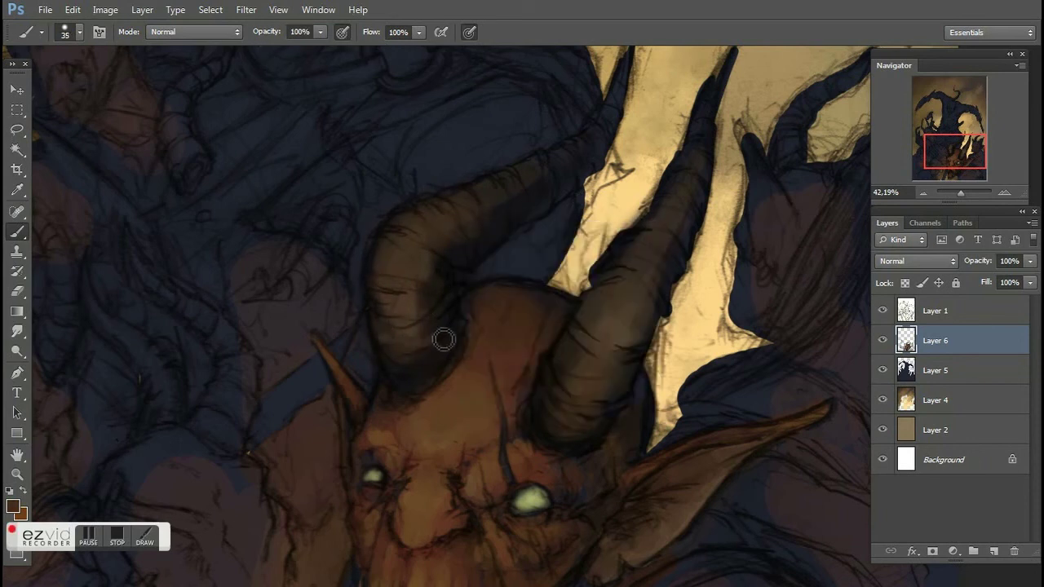
pyautogui.moveTo(388, 337); pyautogui.dragTo(443, 310)
pyautogui.moveTo(406, 275)
pyautogui.mouseDown()
pyautogui.moveTo(408, 264)
pyautogui.moveTo(395, 347)
pyautogui.mouseUp()
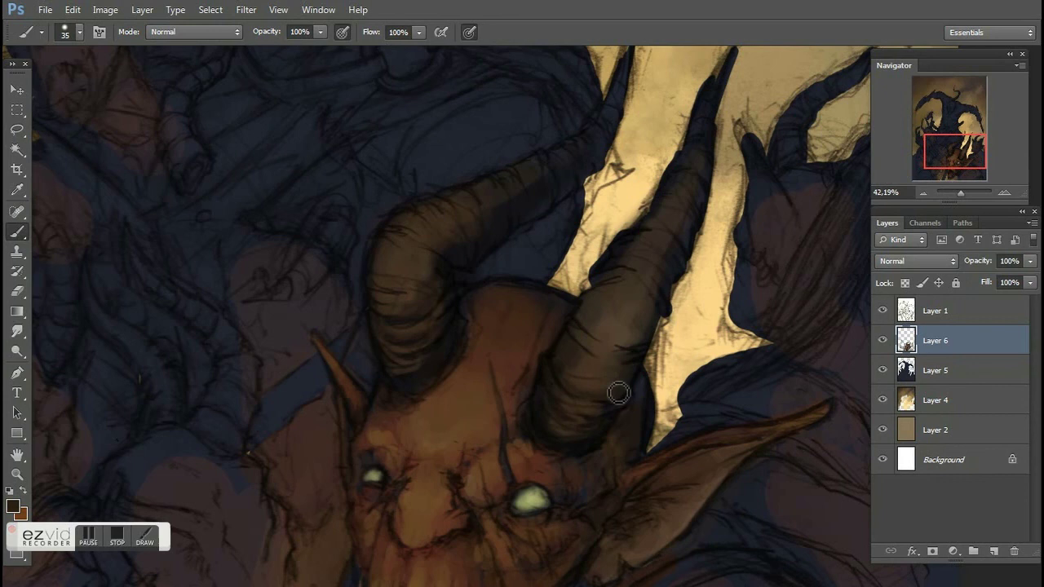
# Step: Set the brush to 96 px and paint over both horns with sampled browns to unify their tones
pyautogui.hotkey('ctrl', '-')
pyautogui.hotkey('ctrl', '-')
pyautogui.press(']')
pyautogui.press(']')
pyautogui.press(']')
pyautogui.press(']')
pyautogui.press(']')
pyautogui.press(']')
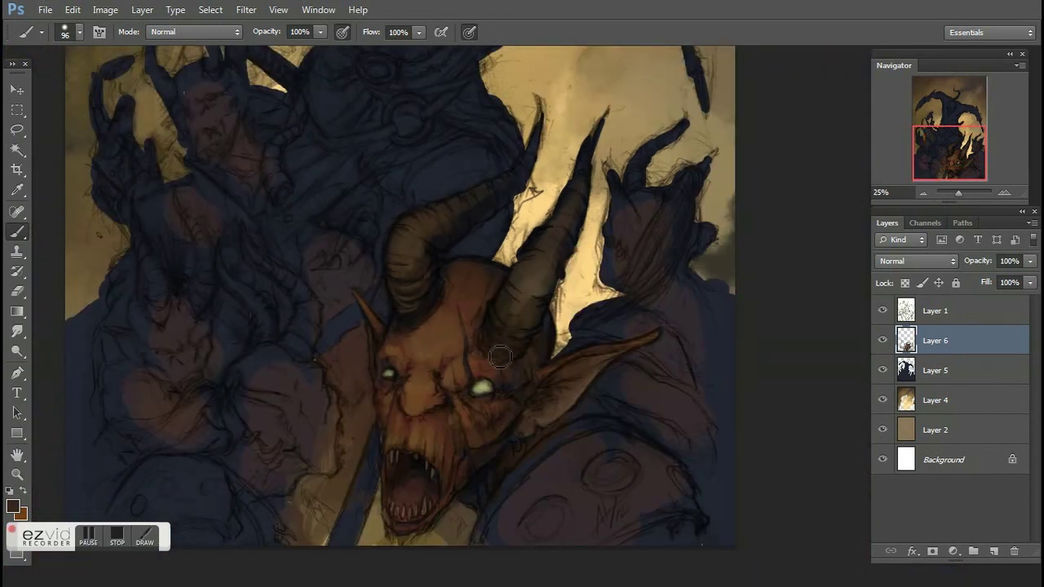
pyautogui.keyDown('alt'); pyautogui.click(408, 278); pyautogui.keyUp('alt')
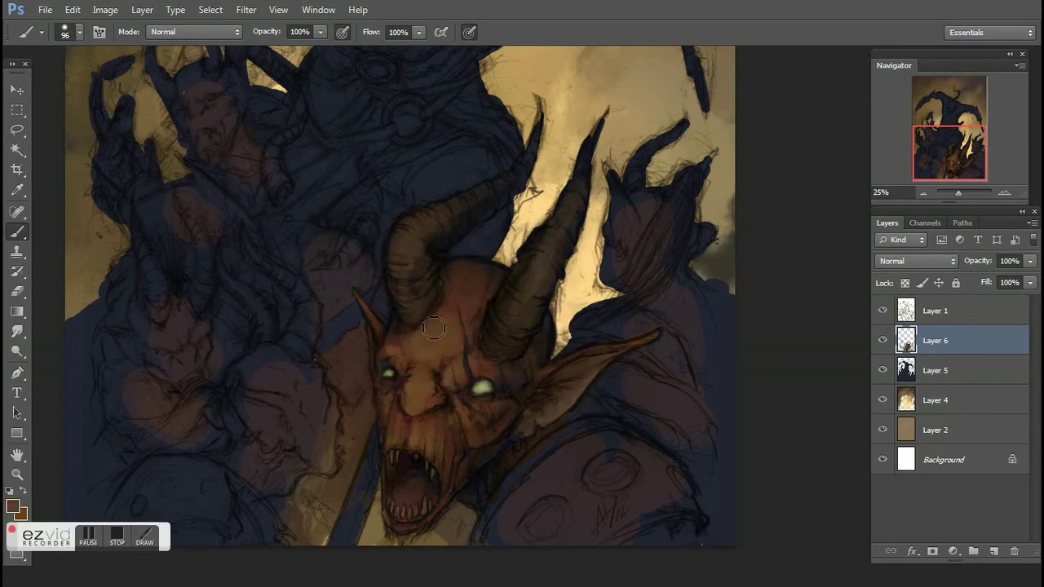
pyautogui.moveTo(449, 237)
pyautogui.mouseDown()
pyautogui.moveTo(501, 206)
pyautogui.moveTo(445, 226)
pyautogui.mouseUp()
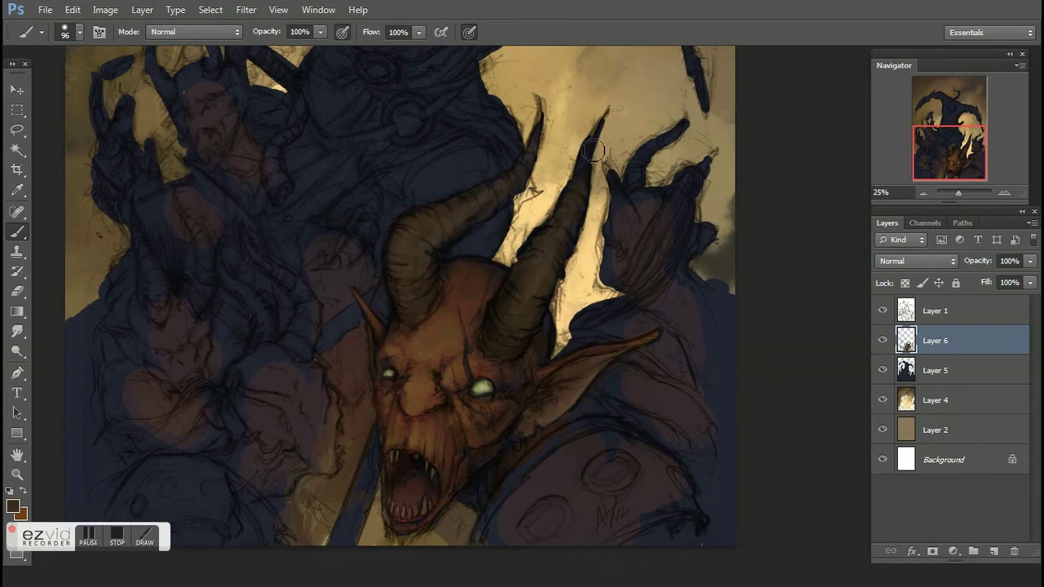
pyautogui.moveTo(538, 252)
pyautogui.mouseDown()
pyautogui.moveTo(496, 234)
pyautogui.moveTo(537, 270)
pyautogui.mouseUp()
# Step: Set the brush to 166 px and block in the front demon's shoulder behind the pointed ear with dark brown
pyautogui.rightClick(603, 359)
pyautogui.moveTo(620, 232); pyautogui.dragTo(627, 231)
pyautogui.click(588, 356)
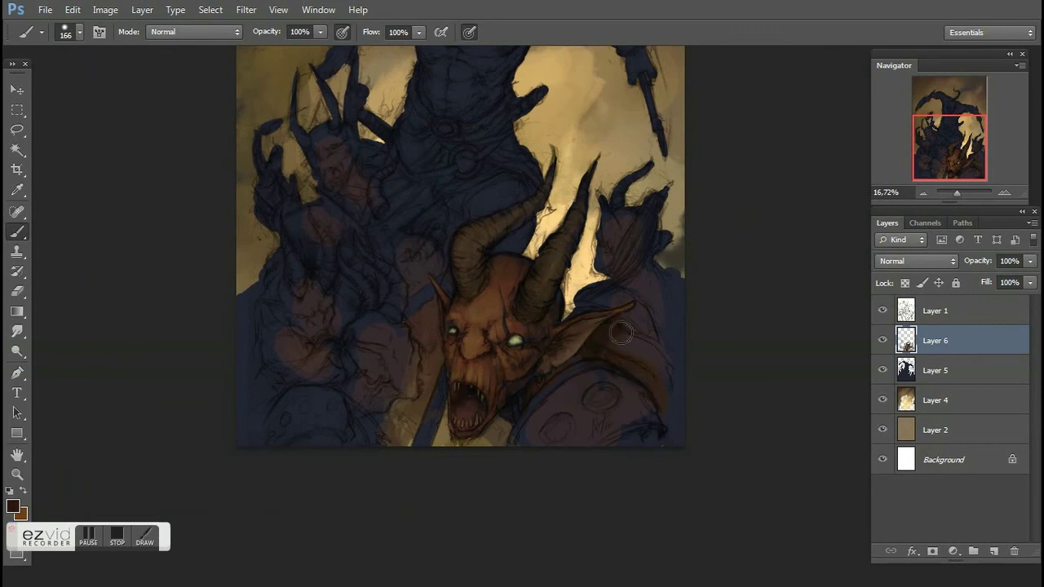
pyautogui.moveTo(607, 267); pyautogui.dragTo(644, 267)
# Step: Fill the shoulder around the ear's edge with dark brown, using a 36 px brush and an 87 px brush
pyautogui.rightClick(513, 407)
pyautogui.moveTo(513, 407); pyautogui.dragTo(528, 394)
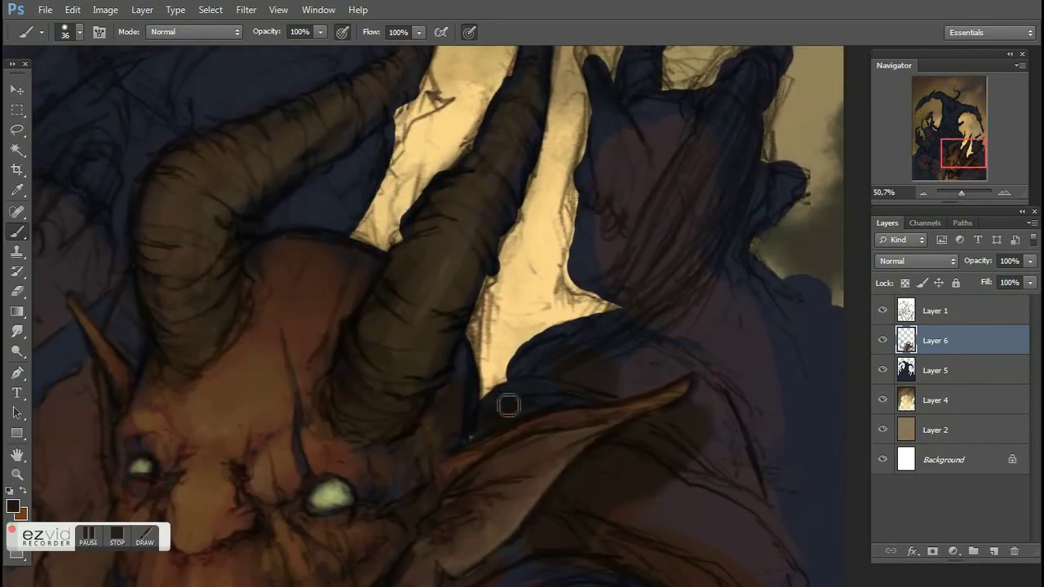
pyautogui.hotkey('ctrl', '-')
pyautogui.hotkey('ctrl', '-')
pyautogui.moveTo(626, 417)
pyautogui.mouseDown()
pyautogui.moveTo(662, 509)
pyautogui.moveTo(584, 441)
pyautogui.mouseUp()
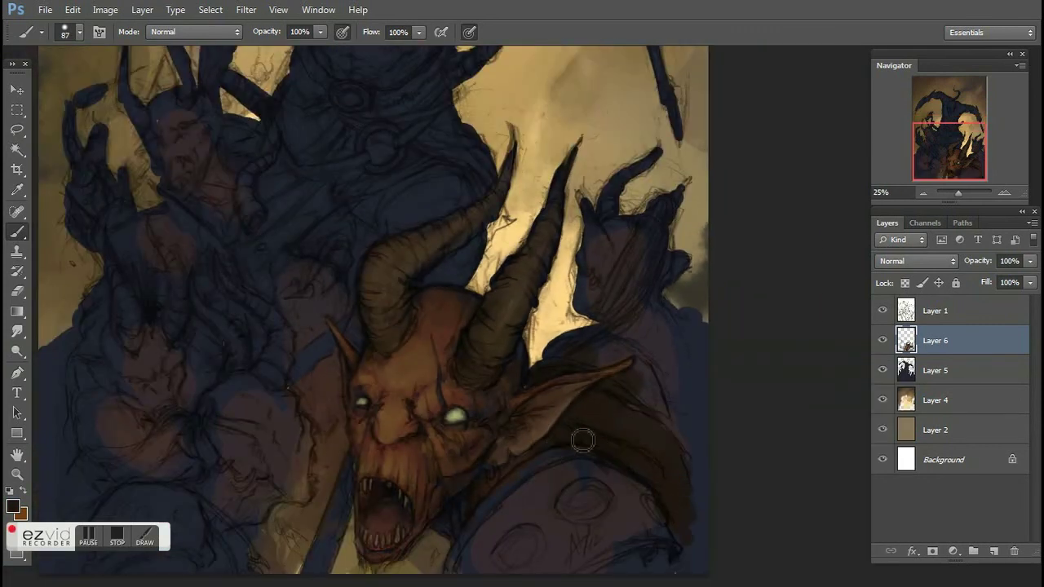
# Step: Make the background sky's Layer 4 active and pick up a tan from the sky as the painting colour
pyautogui.hotkey('ctrl', '-')
pyautogui.hotkey('ctrl', '-')
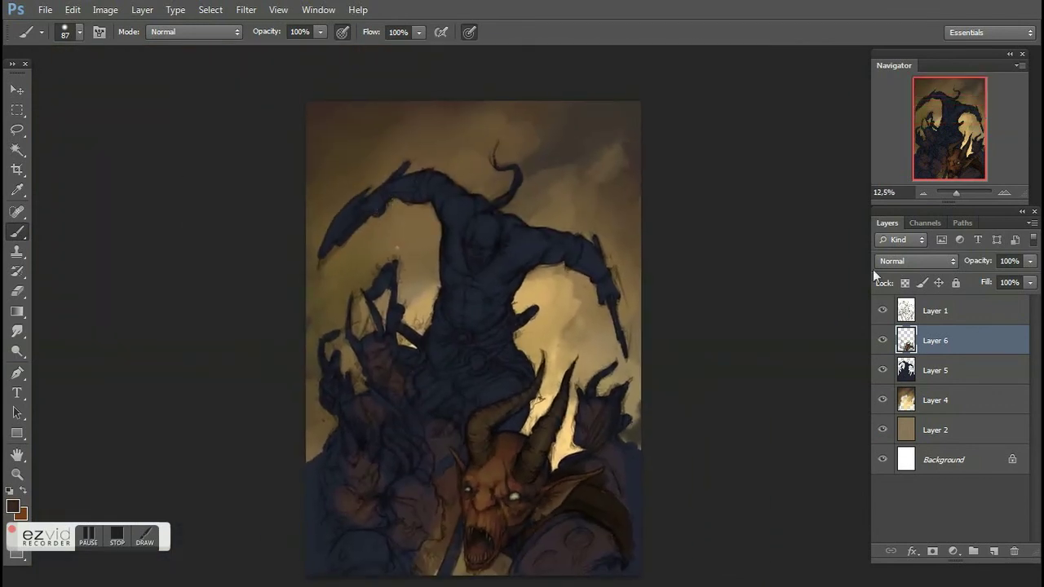
pyautogui.keyDown('ctrl'); pyautogui.click(400, 221); pyautogui.keyUp('ctrl')
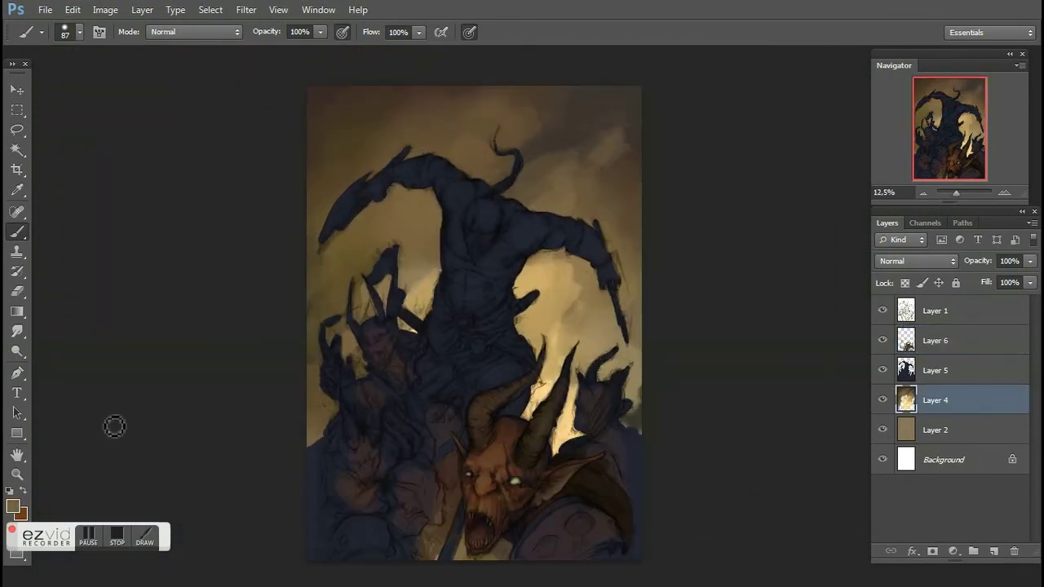